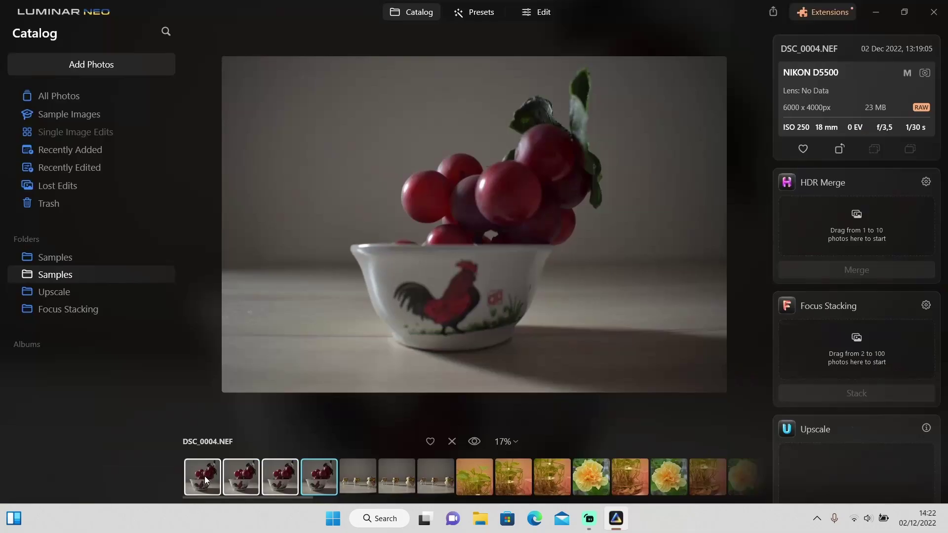
# Focus-stack the fruit-bowl shots into DSC_0004_STACK (1).TIF and zoom to inspect the result
pyautogui.moveTo(280, 476); pyautogui.dragTo(869, 354)
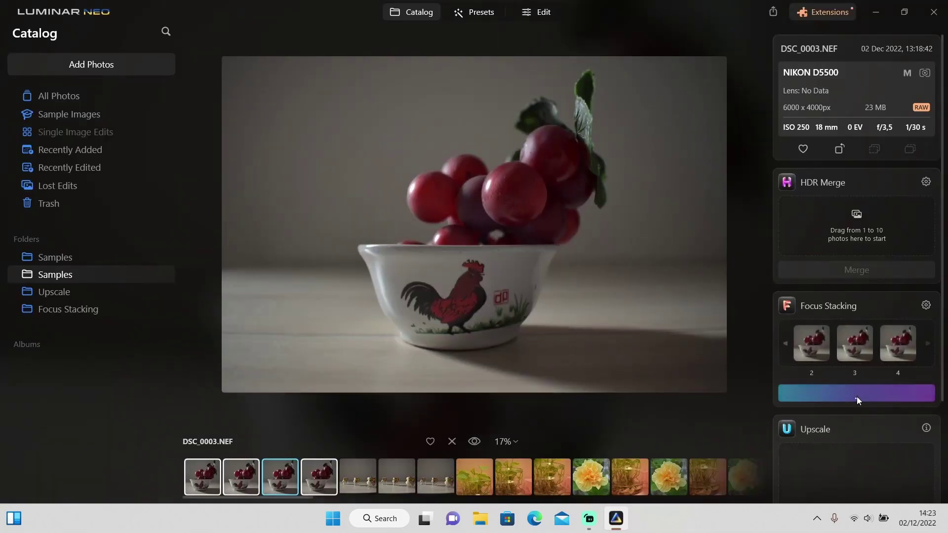
pyautogui.click(857, 395)
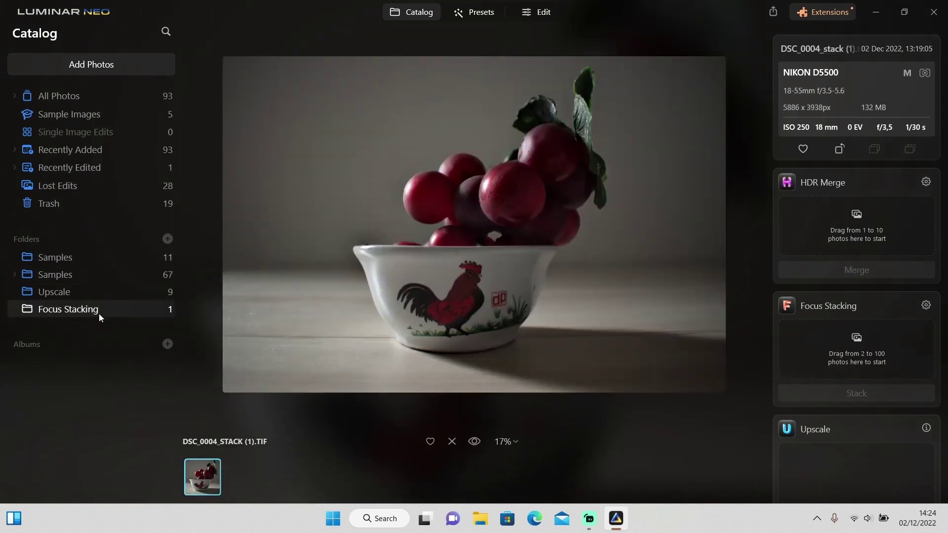
pyautogui.scroll(5, 496, 220)
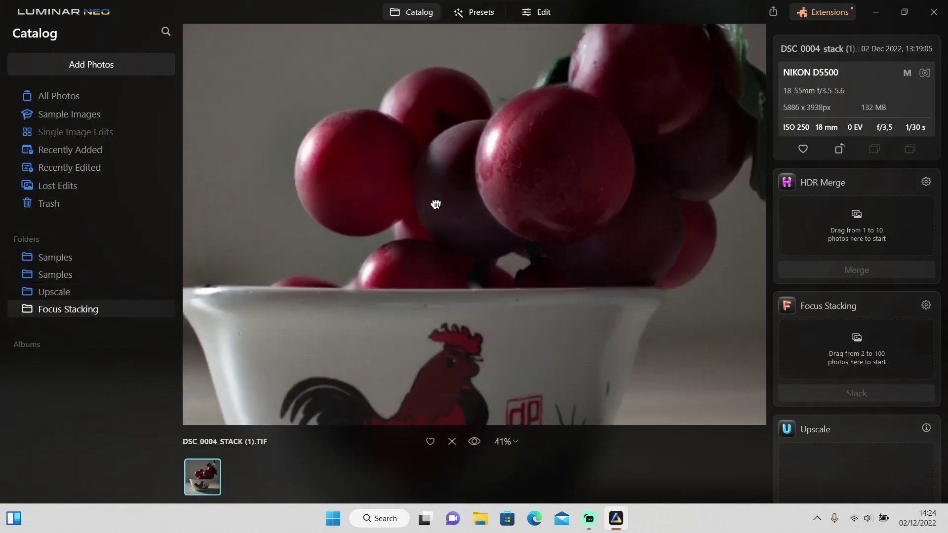
pyautogui.scroll(-4, 436, 204)
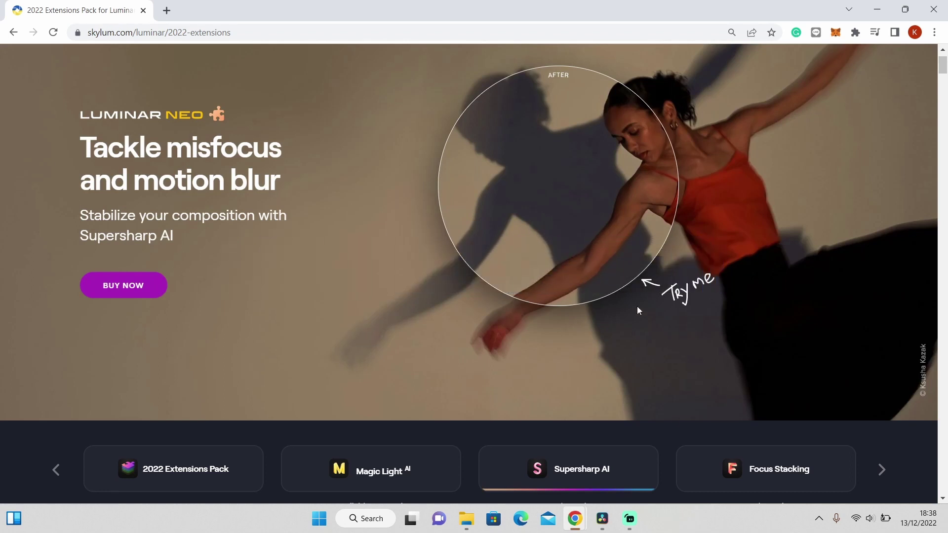
# Slide the Supersharp AI before/after lens across the dancer on the Skylum page
pyautogui.moveTo(579, 235); pyautogui.dragTo(617, 161)
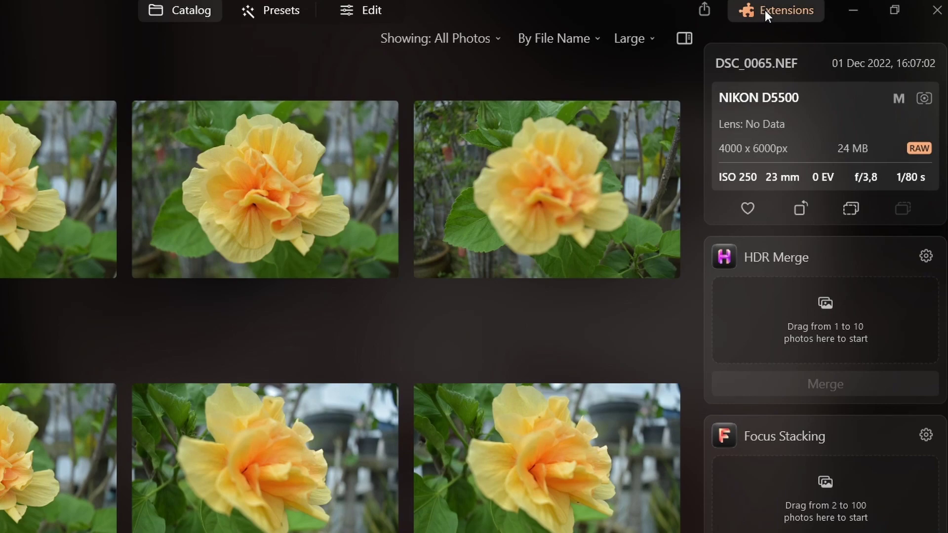
# Confirm Supersharp AI shows Installed, then open the smiling girl's portrait for editing
pyautogui.click(765, 10)
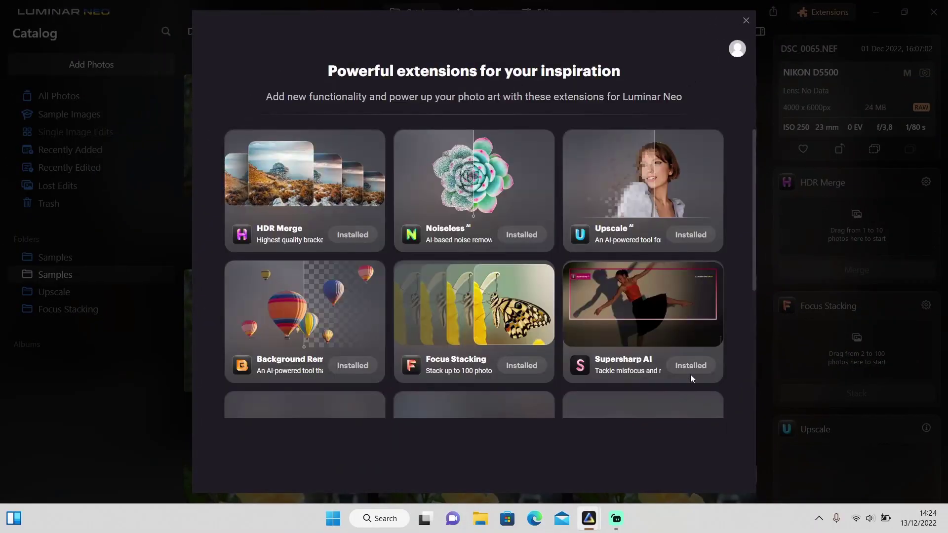
pyautogui.click(745, 20)
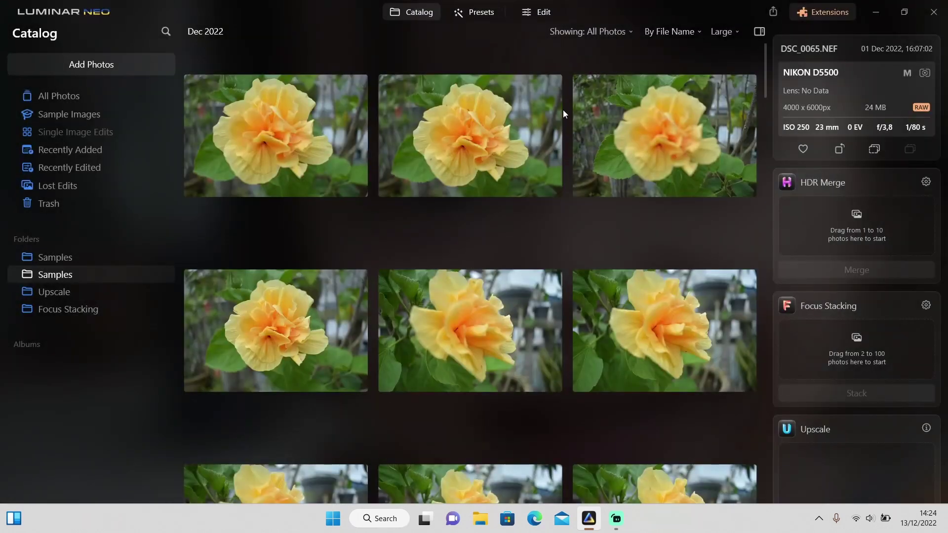
pyautogui.scroll(-15, 569, 183)
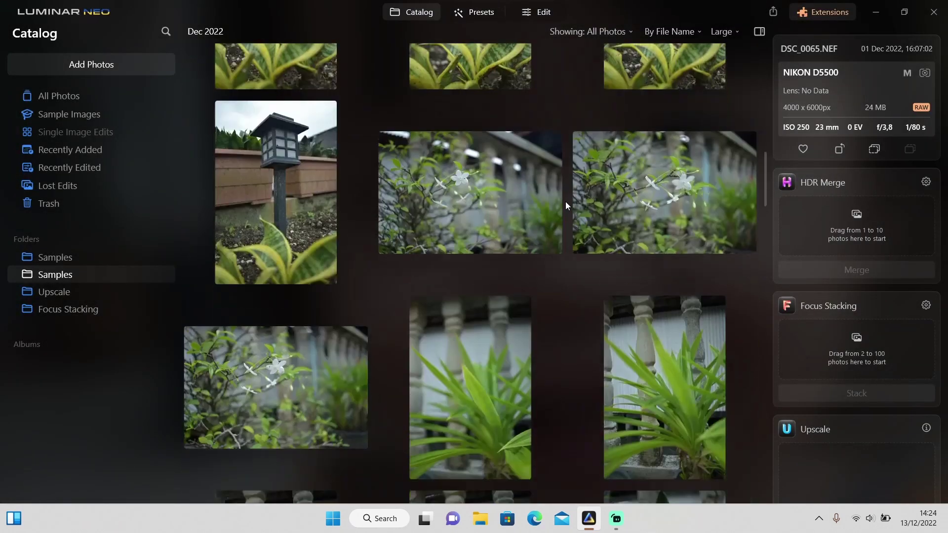
pyautogui.scroll(-10, 566, 207)
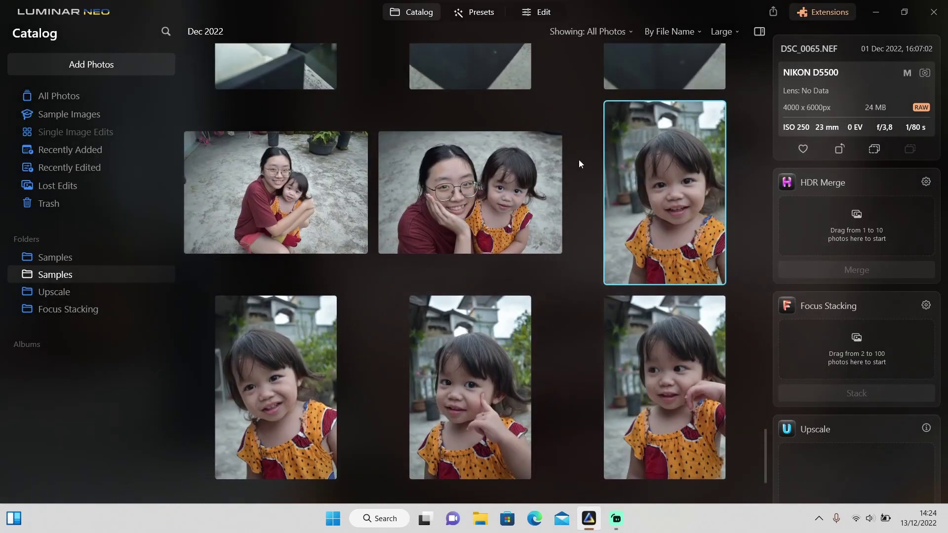
pyautogui.click(522, 14)
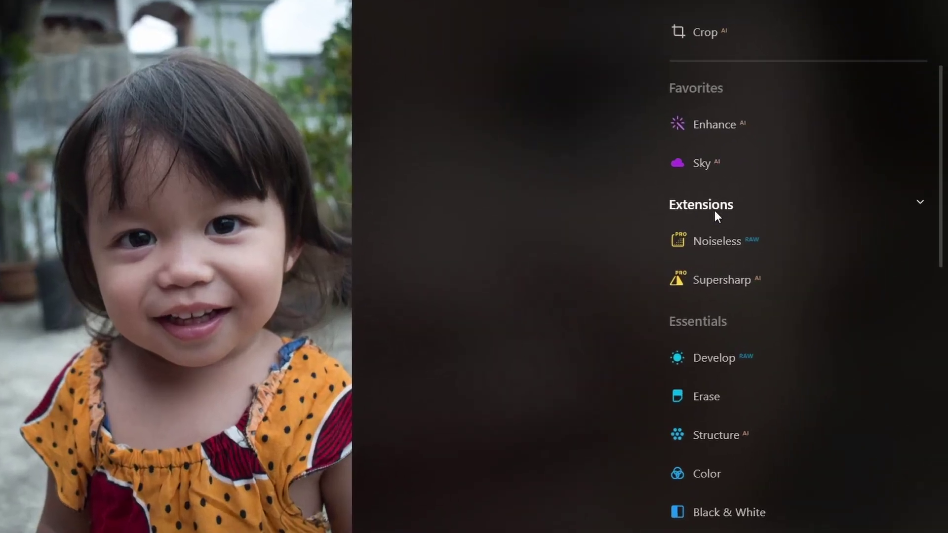
# Expand Supersharp AI and review its modes, keeping Motion Blur, while zooming on the portrait
pyautogui.click(732, 278)
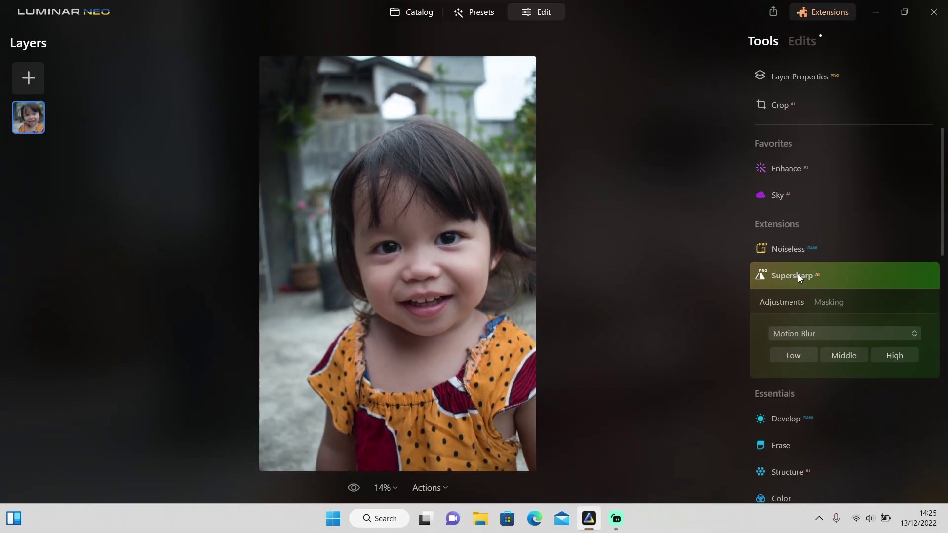
pyautogui.scroll(-2, 795, 267)
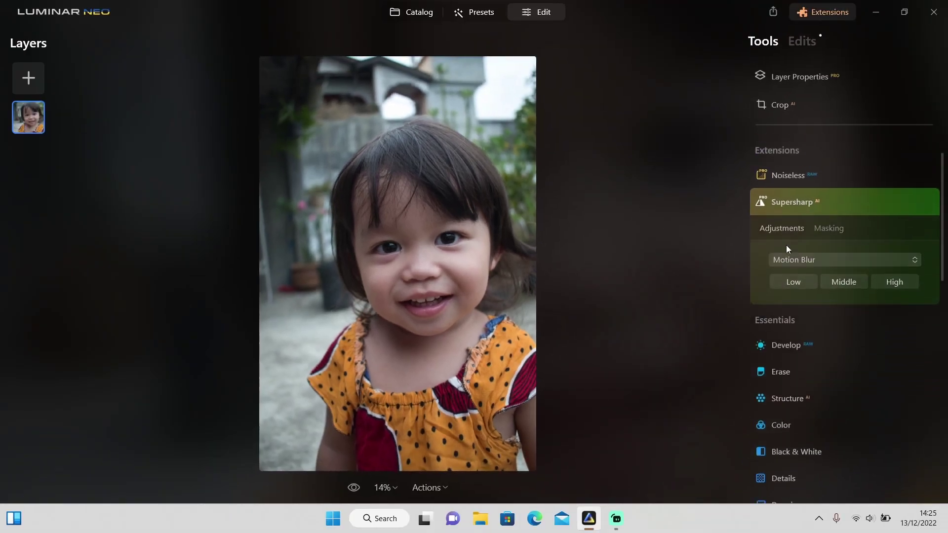
pyautogui.click(820, 256)
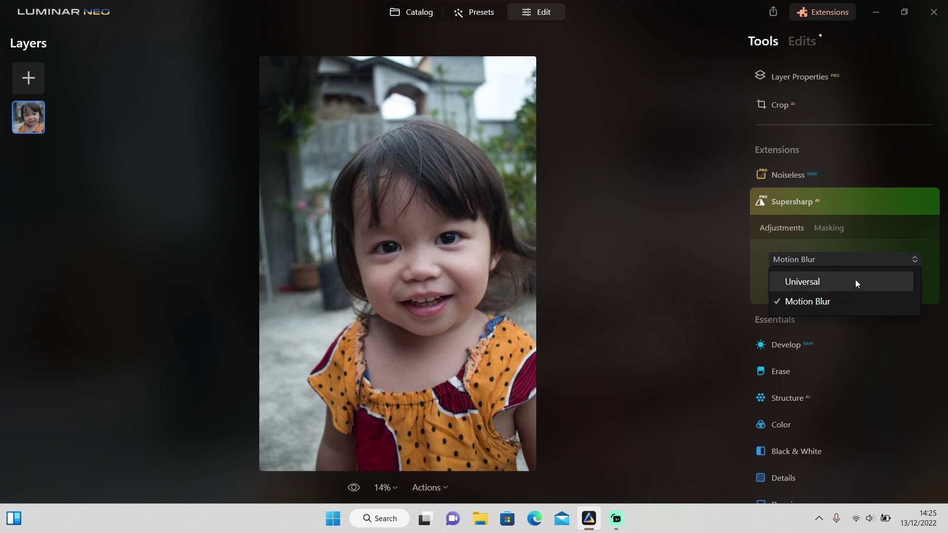
pyautogui.click(868, 249)
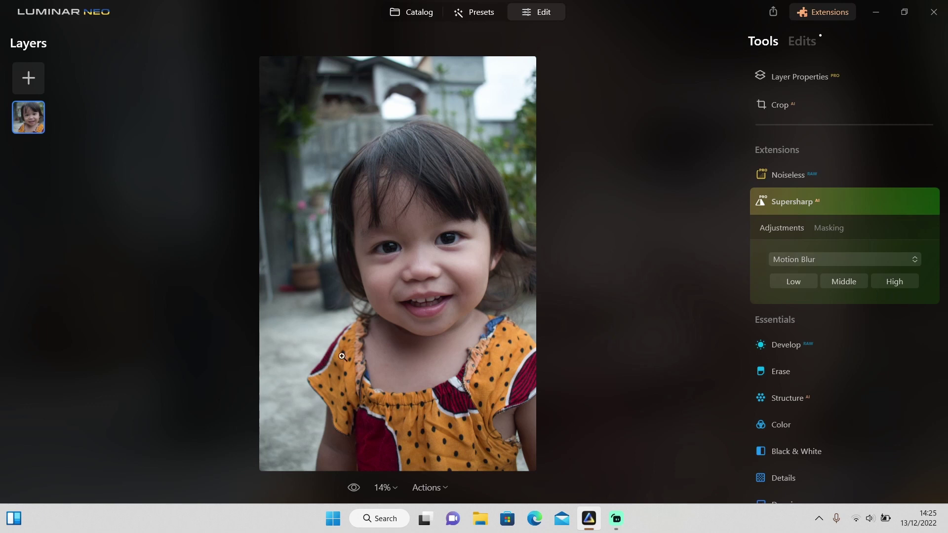
pyautogui.scroll(5, 346, 349)
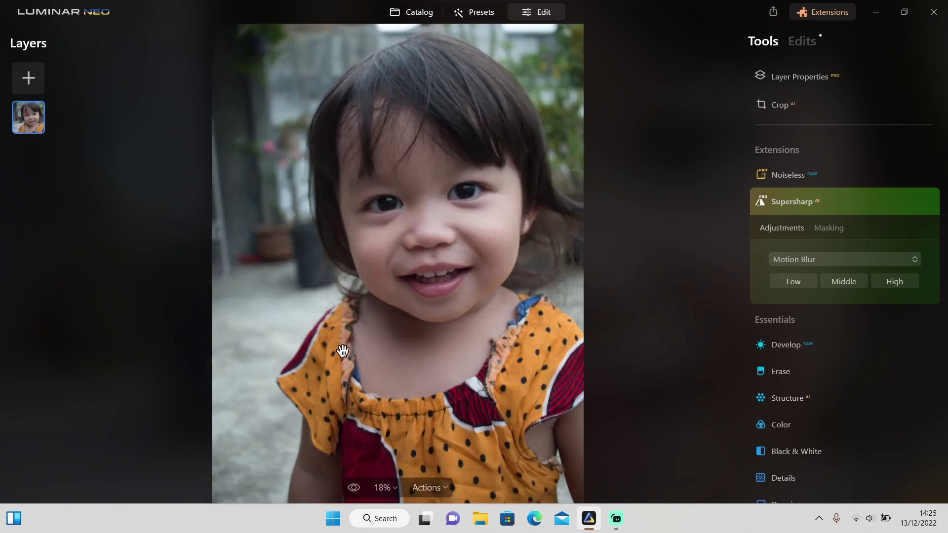
pyautogui.scroll(4, 341, 350)
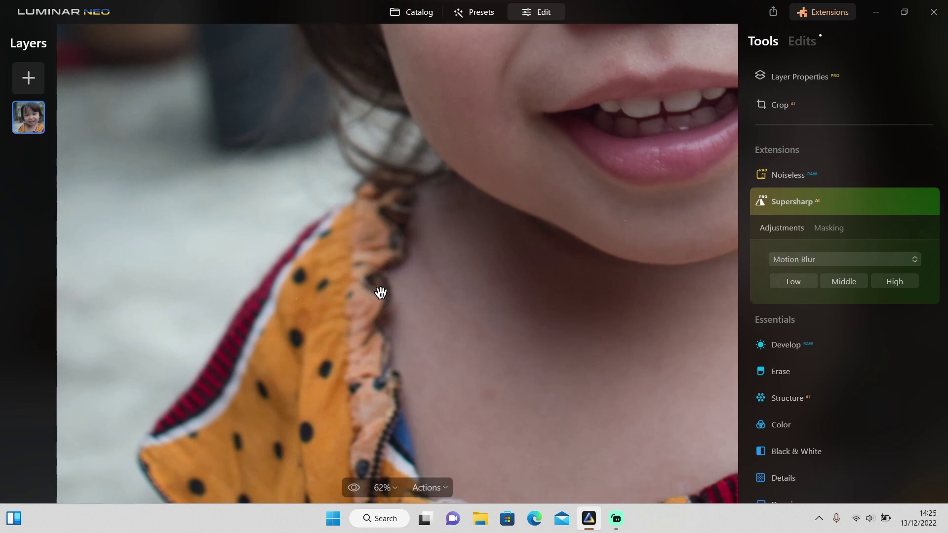
pyautogui.scroll(-4, 382, 291)
pyautogui.scroll(-3, 382, 293)
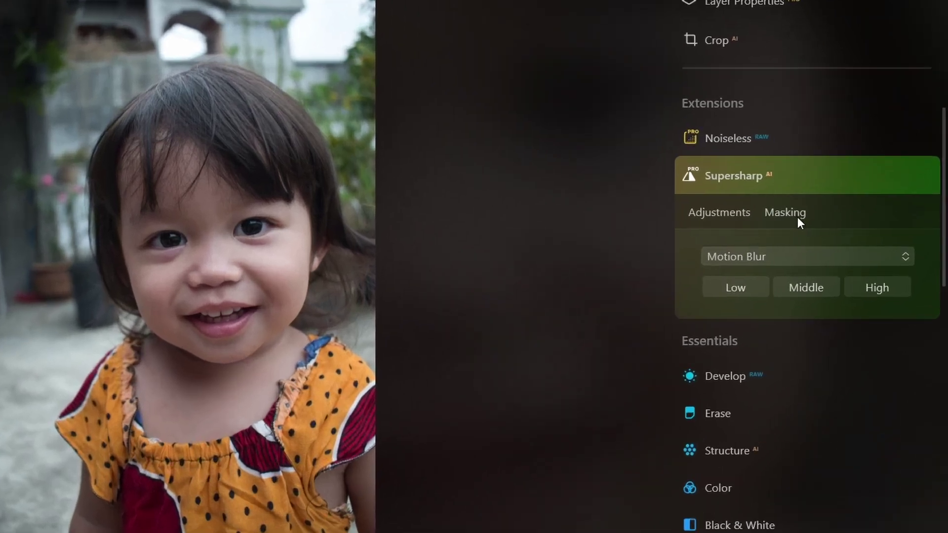
pyautogui.click(829, 228)
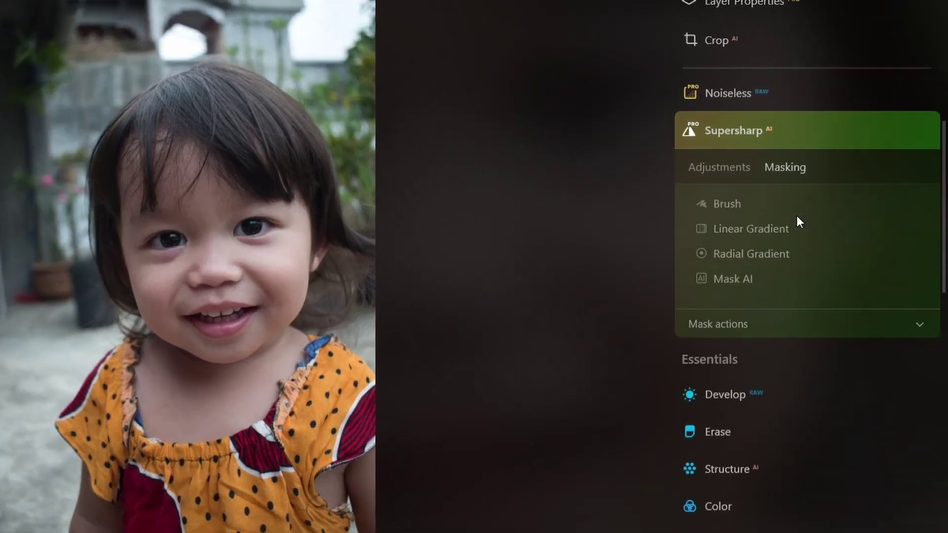
# Mask Supersharp to the girl using Mask AI's Human option
pyautogui.click(736, 278)
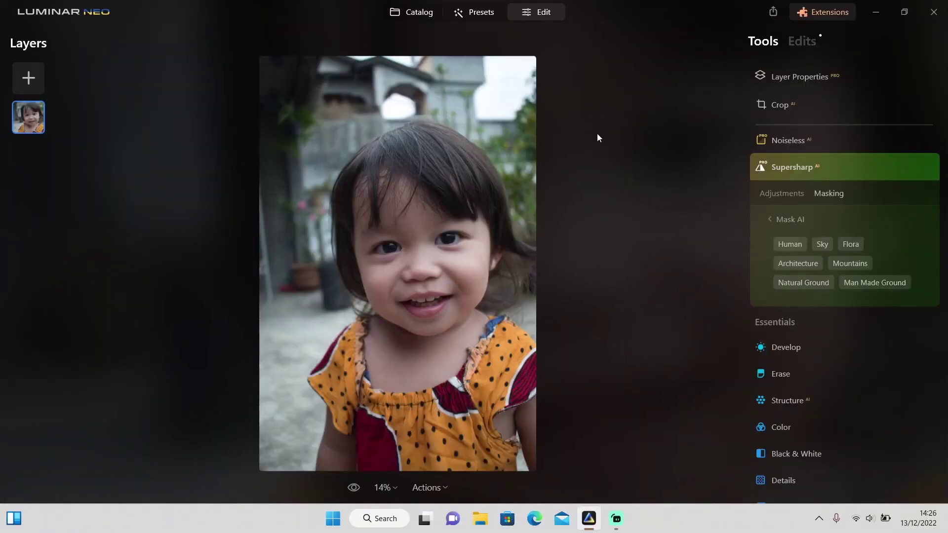
pyautogui.click(790, 245)
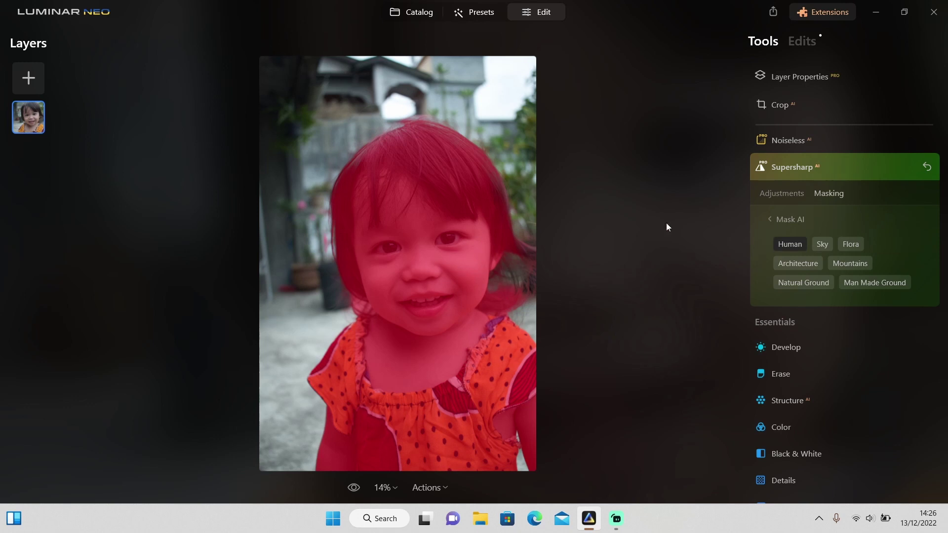
pyautogui.click(785, 194)
# Switch Supersharp to Universal mode and apply Low strength, zoomed in on the girl's mouth
pyautogui.click(799, 225)
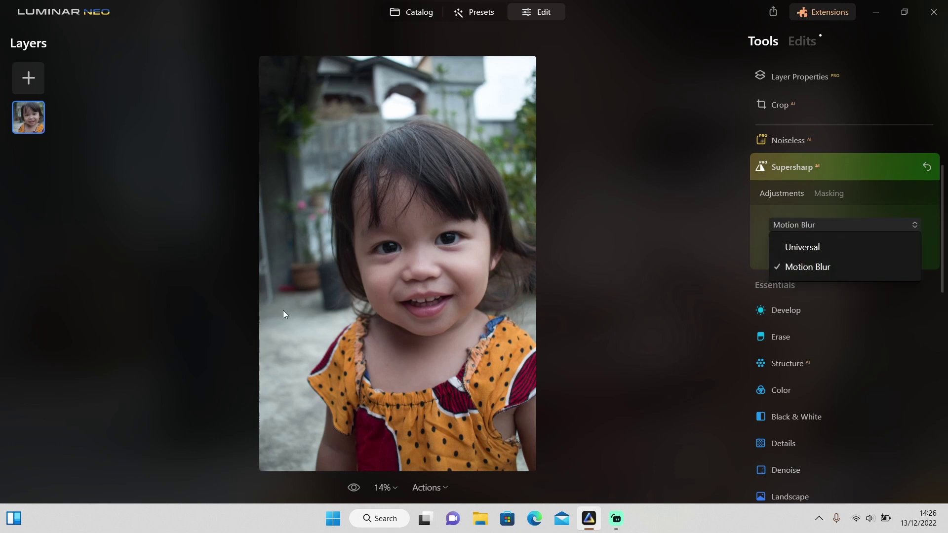
pyautogui.click(803, 247)
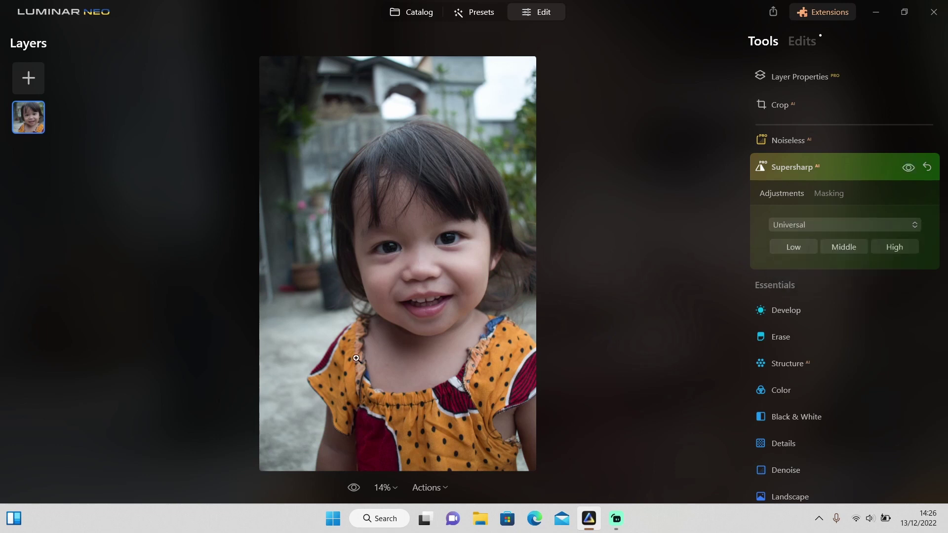
pyautogui.scroll(2, 349, 355)
pyautogui.scroll(3, 350, 356)
pyautogui.moveTo(400, 301); pyautogui.dragTo(449, 353)
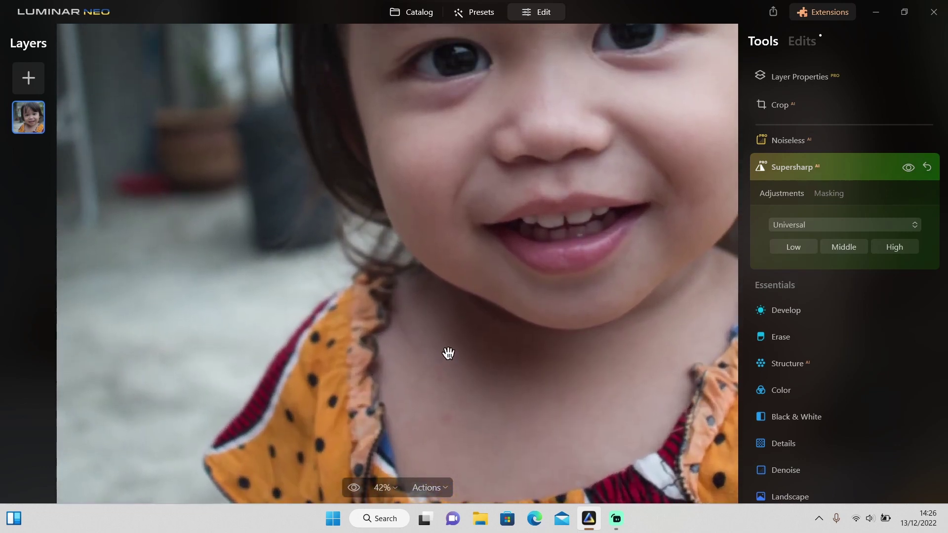
pyautogui.click(797, 248)
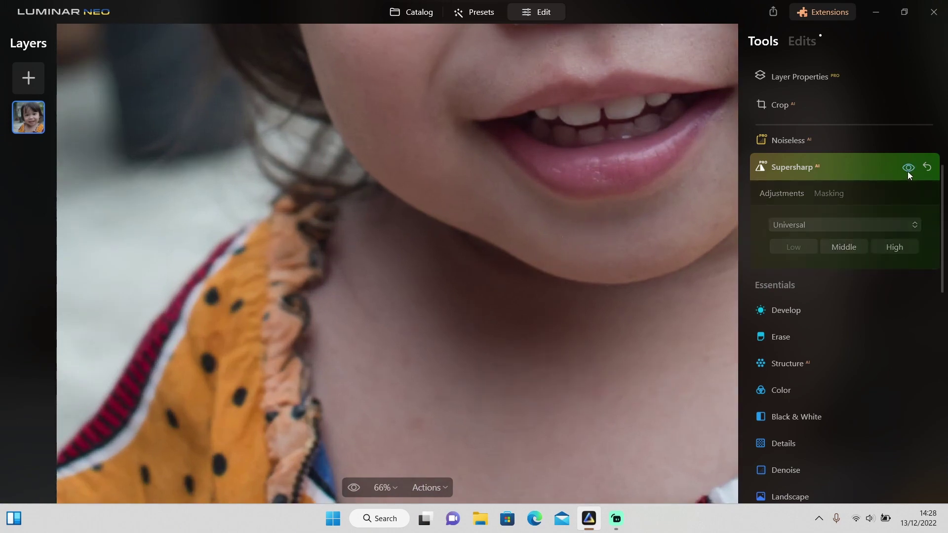
# Compare with Supersharp off and on, fit the portrait, and apply Middle strength
pyautogui.click(908, 168)
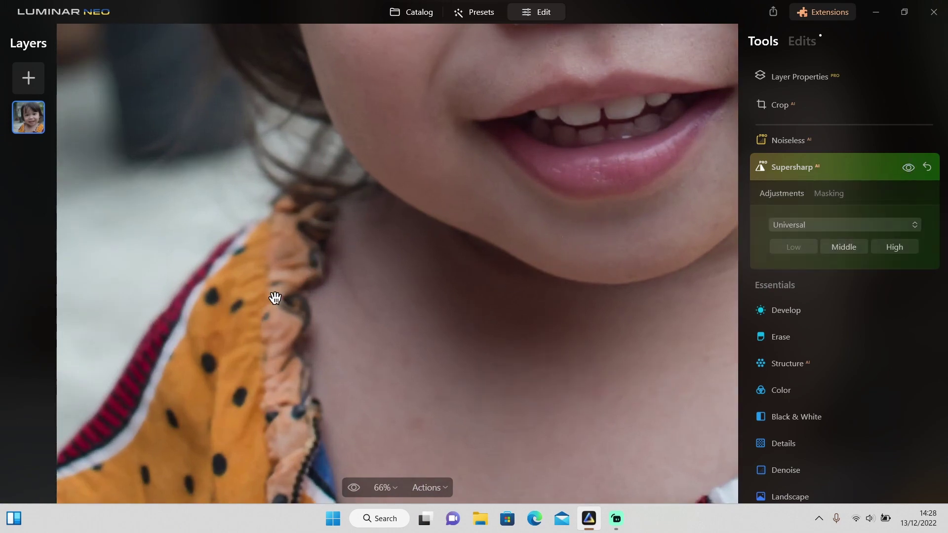
pyautogui.click(911, 172)
pyautogui.click(911, 173)
pyautogui.click(605, 273)
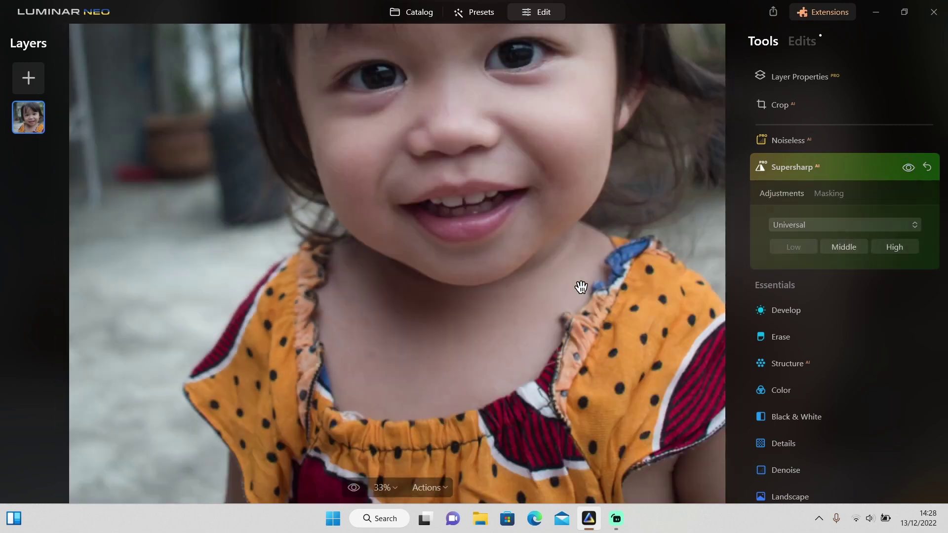
pyautogui.click(845, 246)
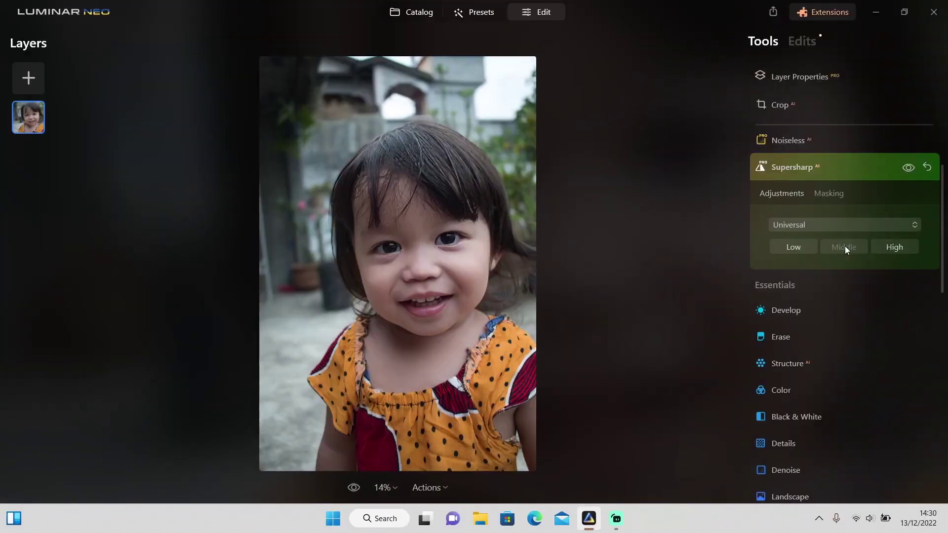
# Compare the portrait with Supersharp off and on, then zoom into the mouth and collar
pyautogui.click(906, 169)
pyautogui.click(901, 169)
pyautogui.click(337, 338)
pyautogui.moveTo(290, 332); pyautogui.dragTo(415, 326)
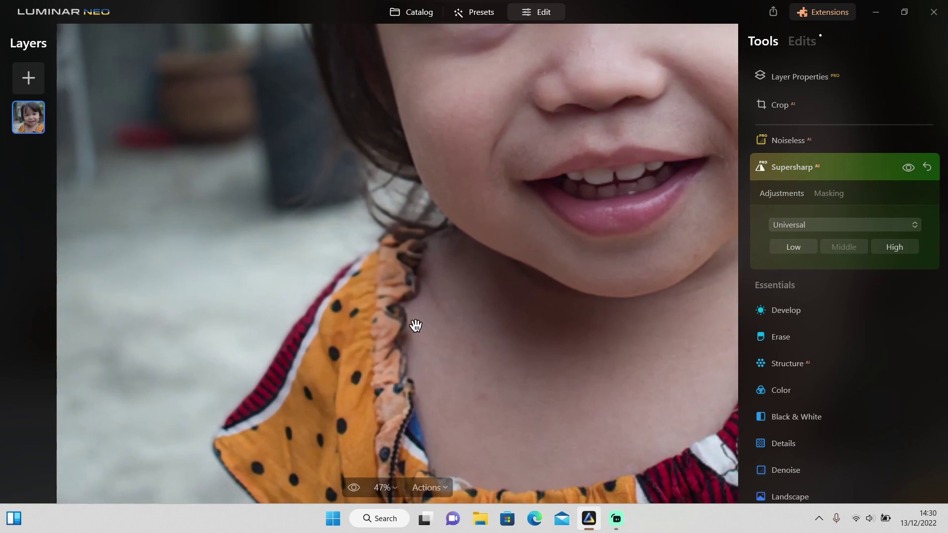
pyautogui.scroll(1, 416, 326)
# Compare again, zoom back out, and apply Supersharp at High strength
pyautogui.click(910, 171)
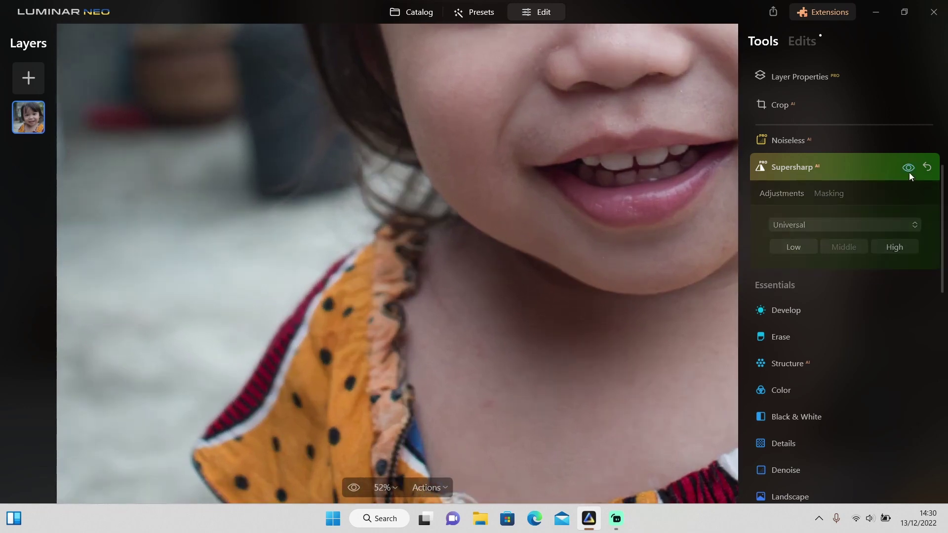
pyautogui.click(910, 171)
pyautogui.scroll(-1, 559, 282)
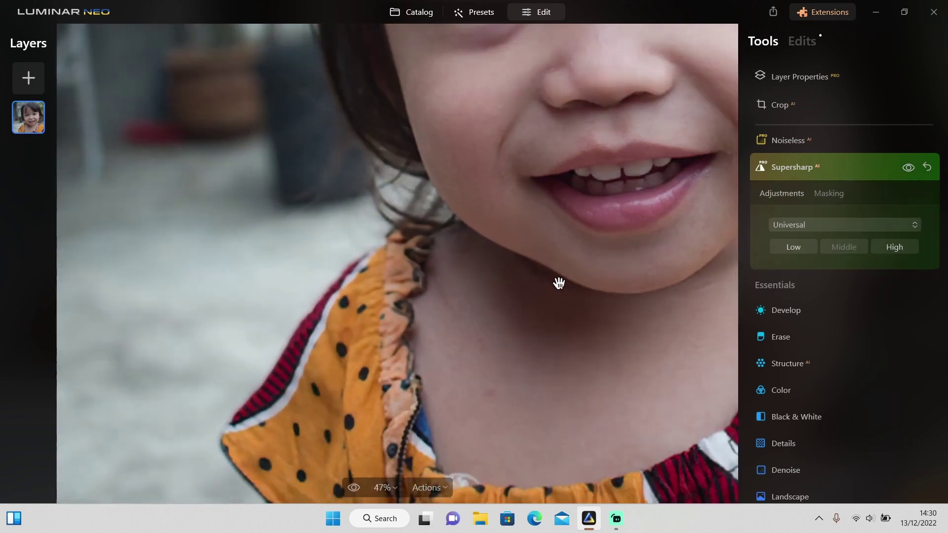
pyautogui.scroll(-5, 559, 283)
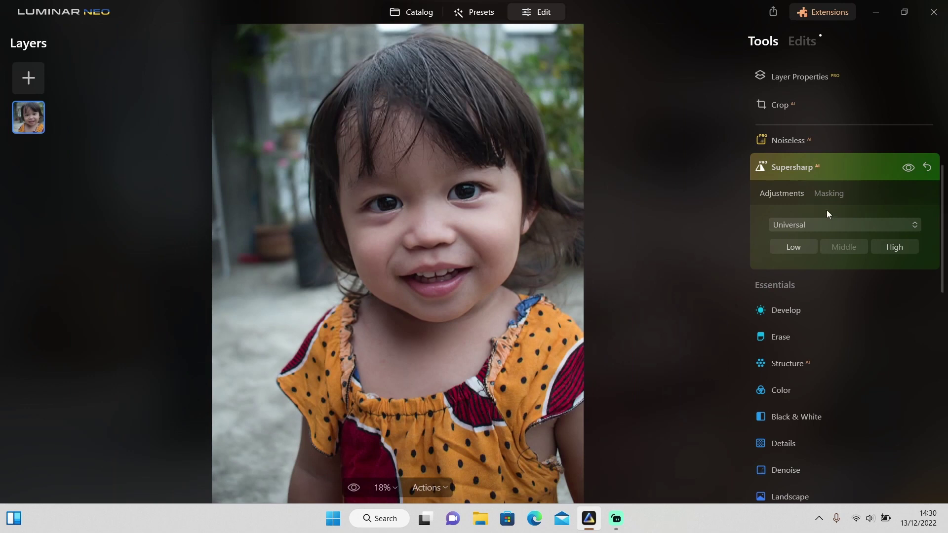
pyautogui.click(902, 169)
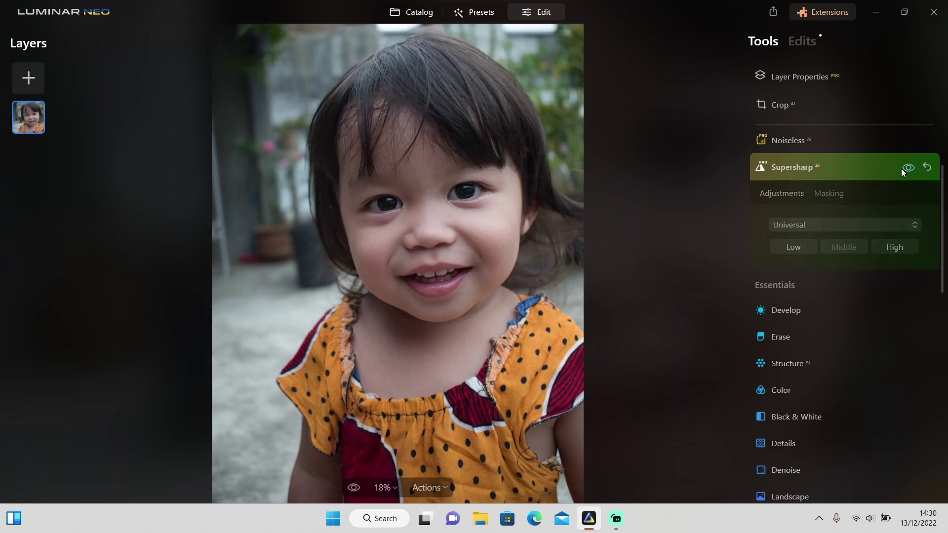
pyautogui.click(902, 168)
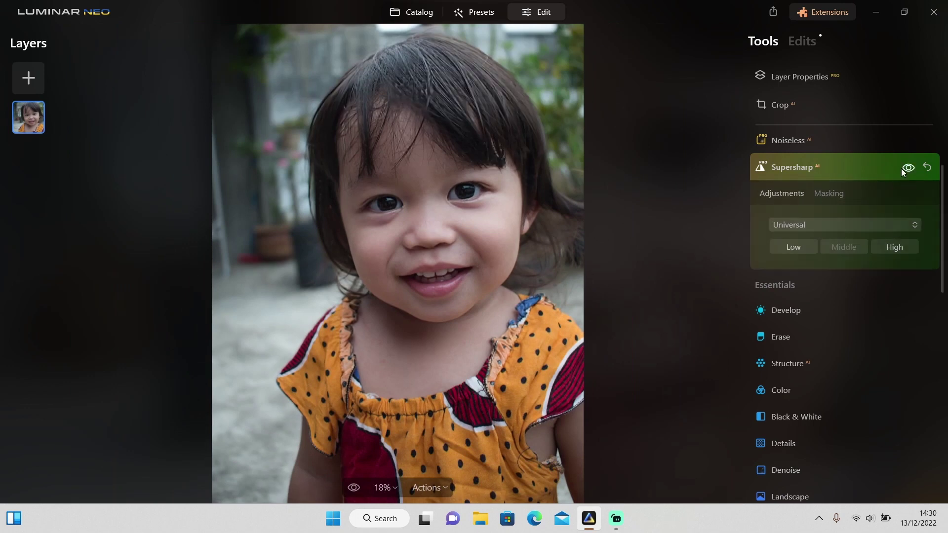
pyautogui.scroll(-1, 462, 341)
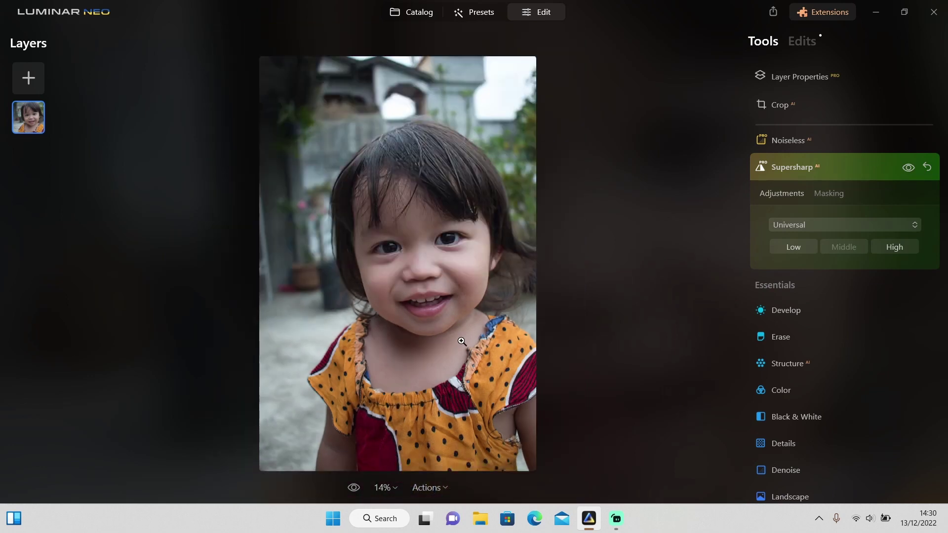
pyautogui.click(894, 247)
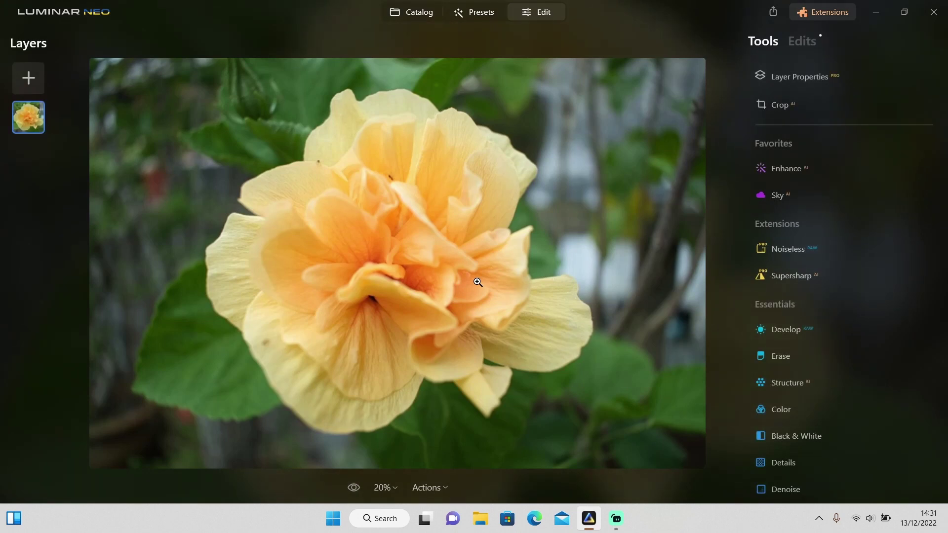
# Open Supersharp on the yellow flower and brush-paint its mask over the bloom
pyautogui.scroll(5, 275, 393)
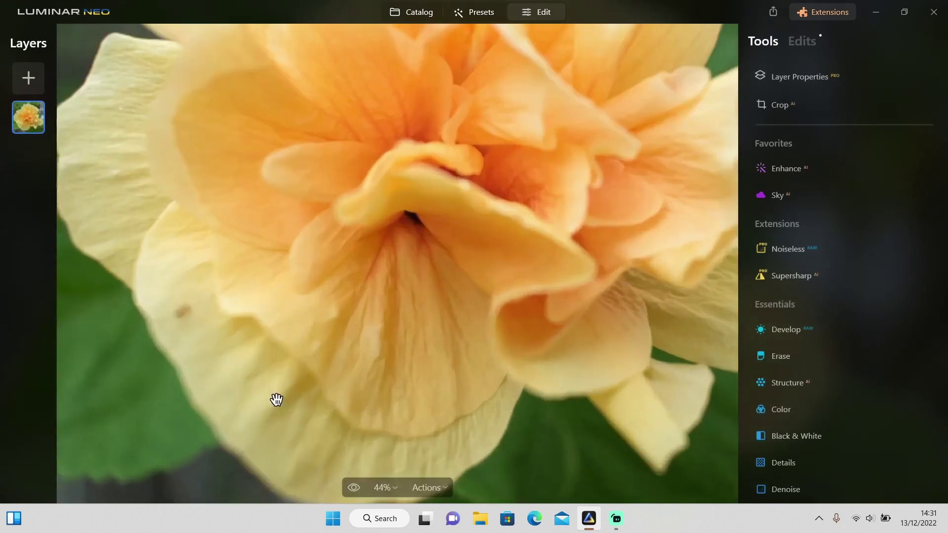
pyautogui.scroll(-5, 436, 343)
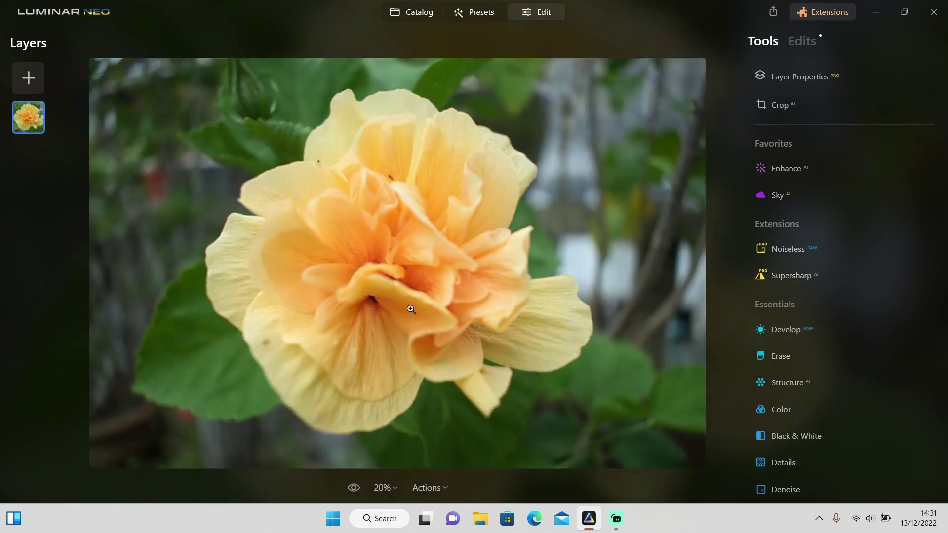
pyautogui.click(808, 280)
pyautogui.click(836, 191)
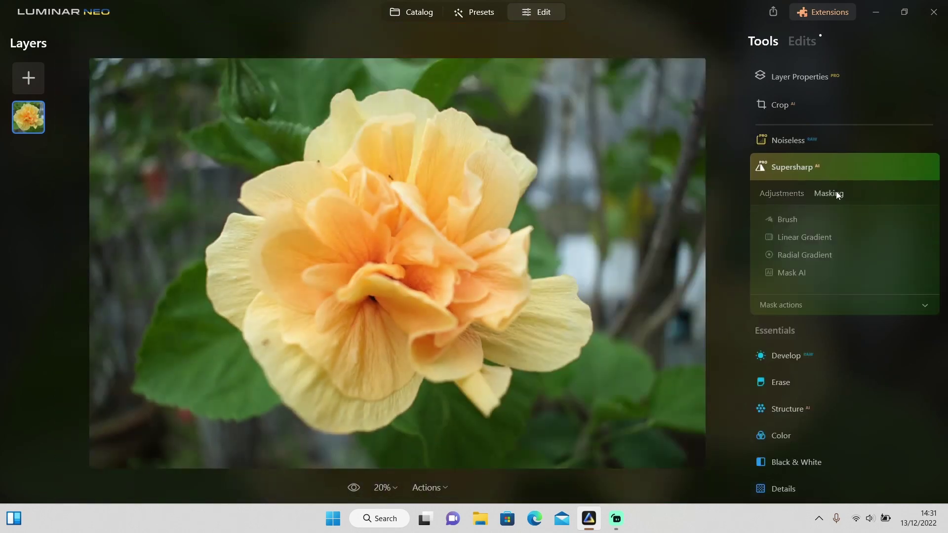
pyautogui.click(788, 222)
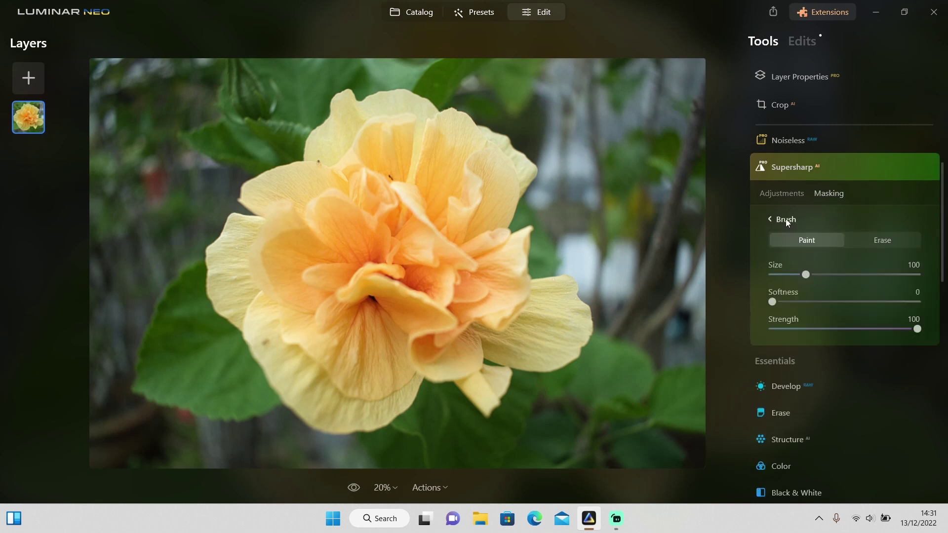
pyautogui.moveTo(254, 237)
pyautogui.mouseDown()
pyautogui.moveTo(227, 272)
pyautogui.moveTo(328, 406)
pyautogui.moveTo(462, 376)
pyautogui.moveTo(527, 343)
pyautogui.moveTo(311, 283)
pyautogui.moveTo(264, 200)
pyautogui.moveTo(387, 201)
pyautogui.moveTo(472, 269)
pyautogui.moveTo(504, 250)
pyautogui.moveTo(440, 302)
pyautogui.moveTo(402, 250)
pyautogui.moveTo(402, 261)
pyautogui.mouseUp()
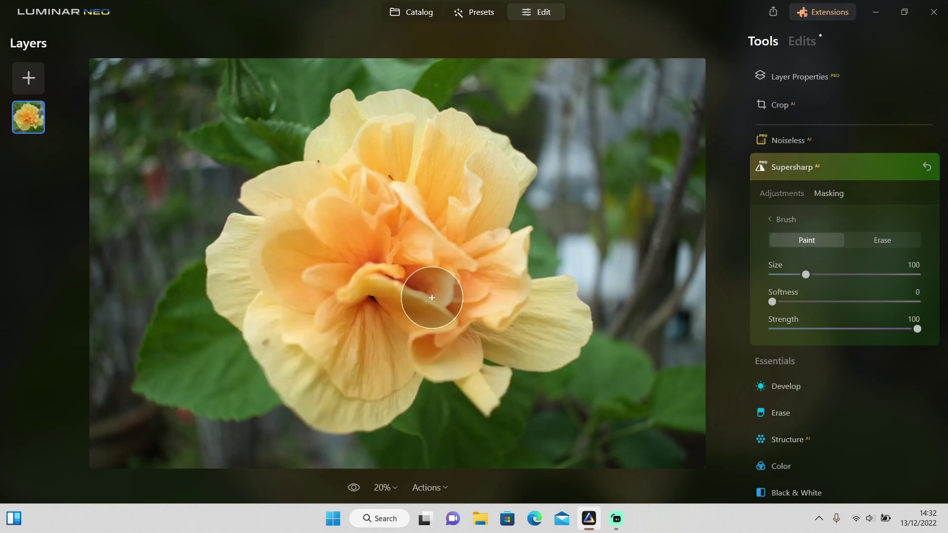
pyautogui.click(786, 194)
# Switch the flower's Supersharp to Universal at Middle strength and compare it off and on
pyautogui.click(814, 225)
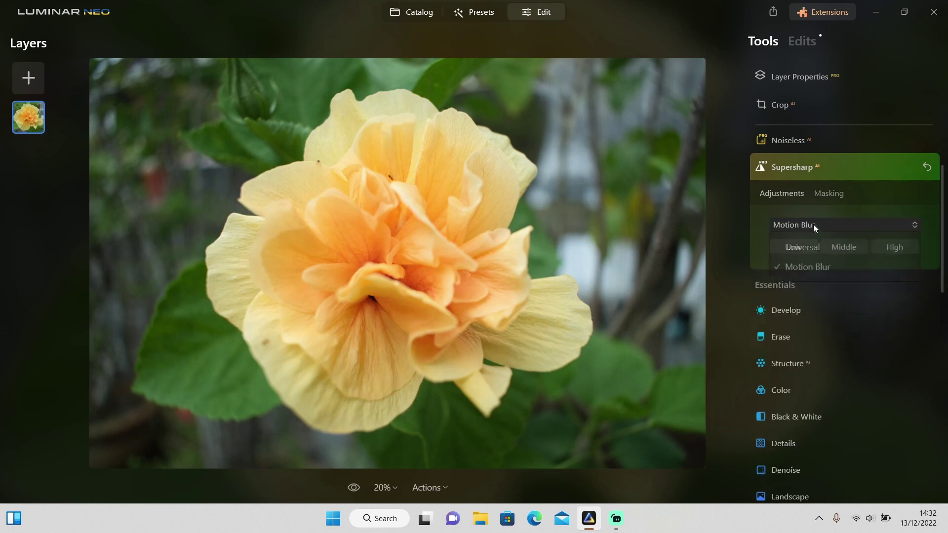
pyautogui.click(828, 248)
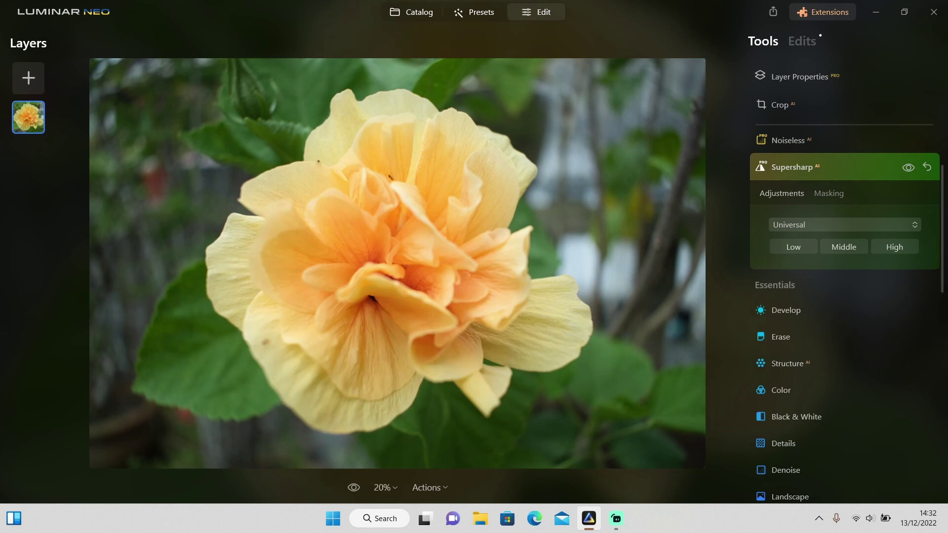
pyautogui.click(843, 248)
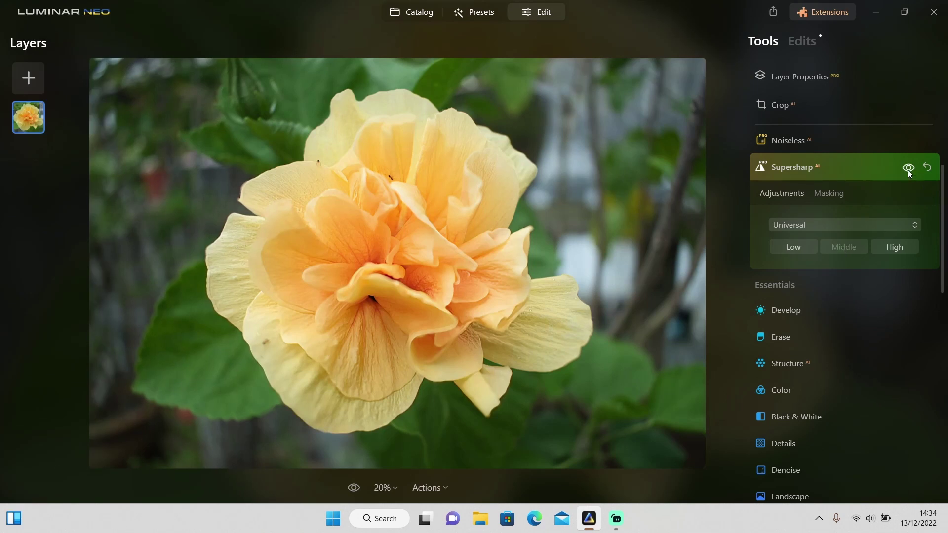
pyautogui.click(908, 168)
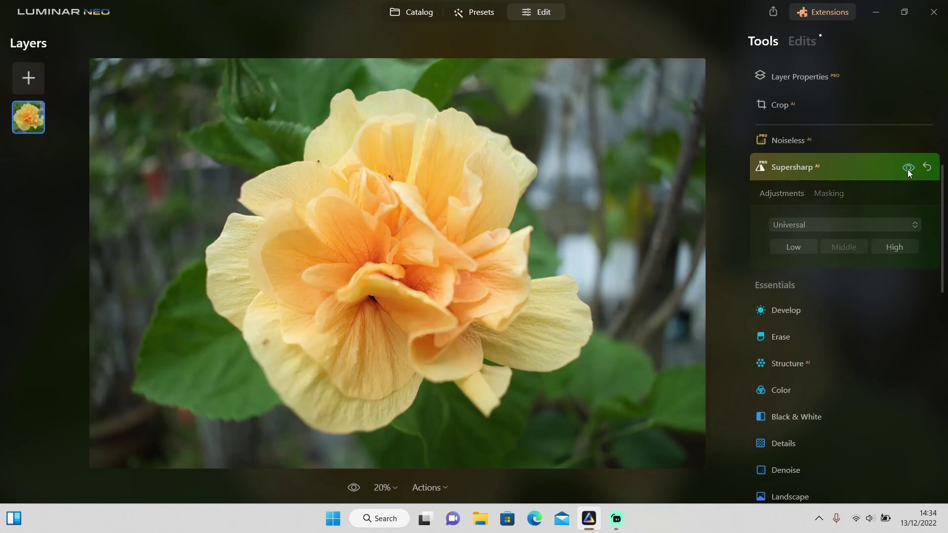
pyautogui.click(908, 169)
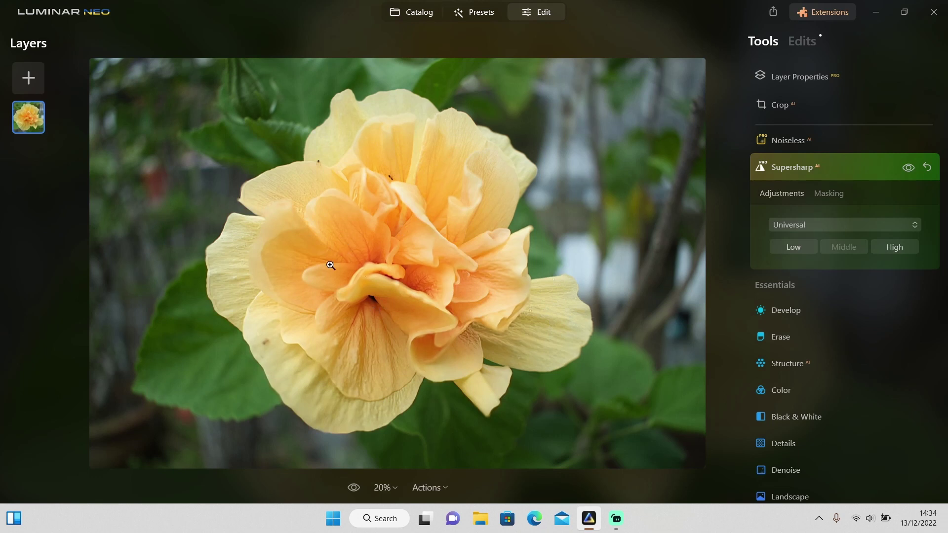
# Zoom into the lower-left petals, zoom back out, and toggle Supersharp again to compare
pyautogui.scroll(3, 317, 354)
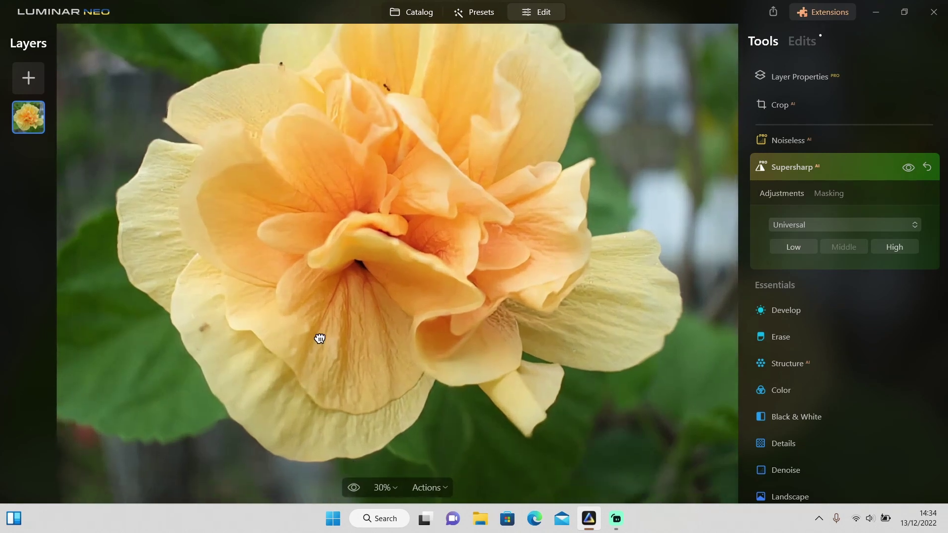
pyautogui.scroll(1, 320, 339)
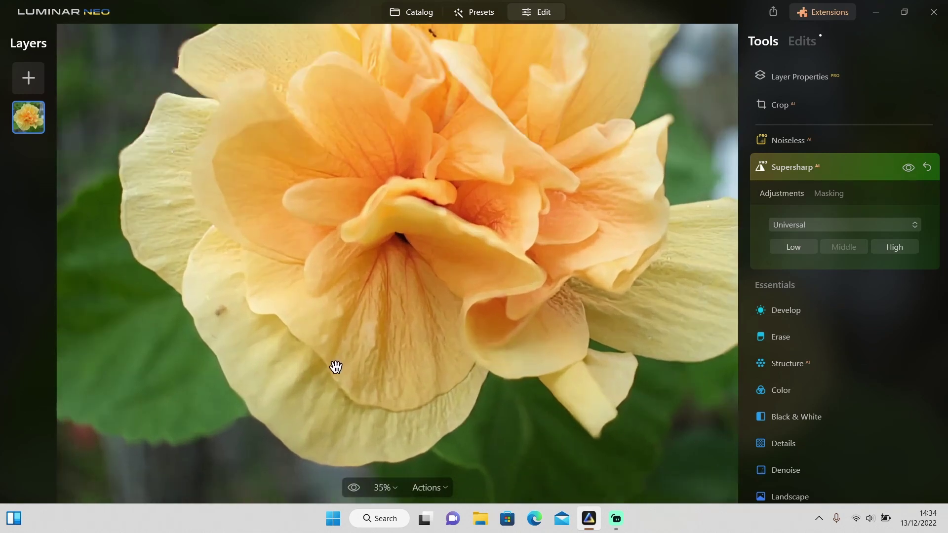
pyautogui.scroll(1, 333, 370)
pyautogui.moveTo(332, 370); pyautogui.dragTo(376, 335)
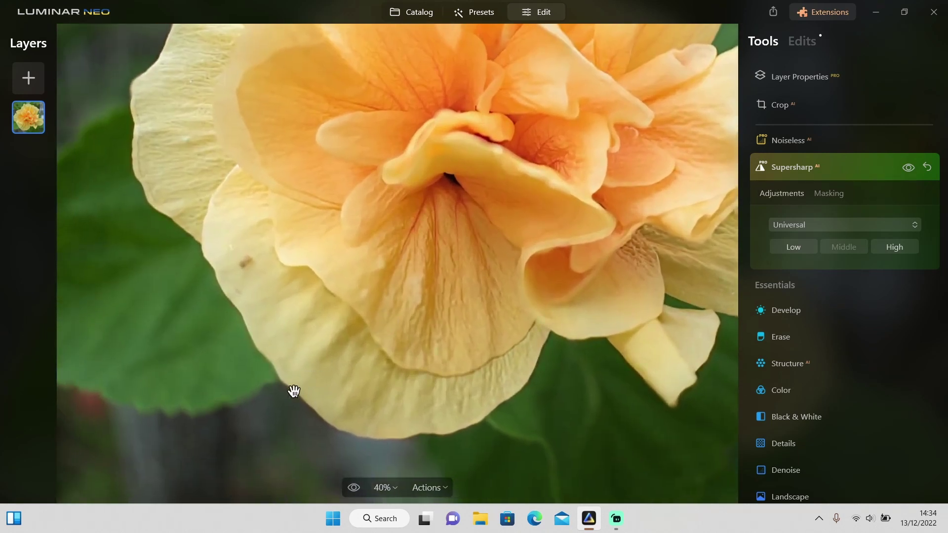
pyautogui.scroll(-2, 425, 325)
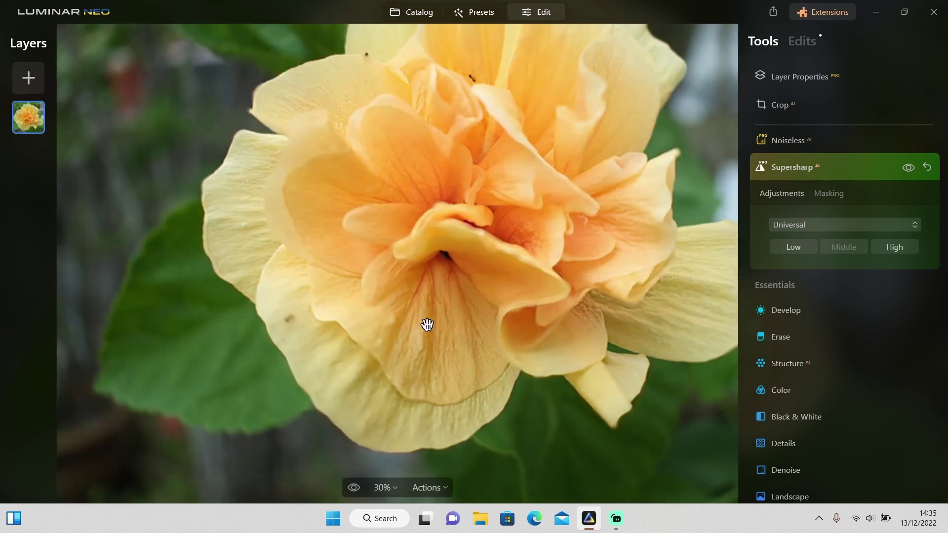
pyautogui.scroll(-1, 427, 325)
pyautogui.scroll(-1, 428, 325)
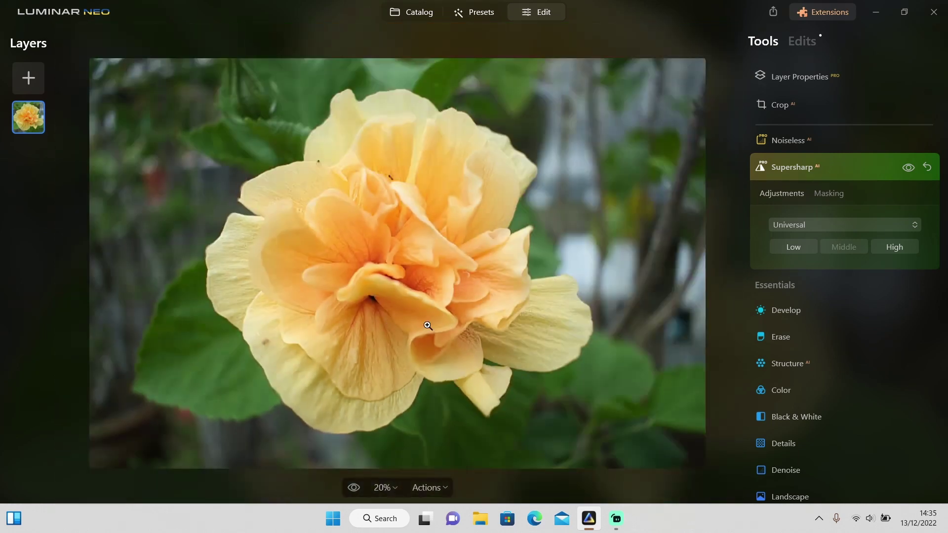
pyautogui.click(908, 168)
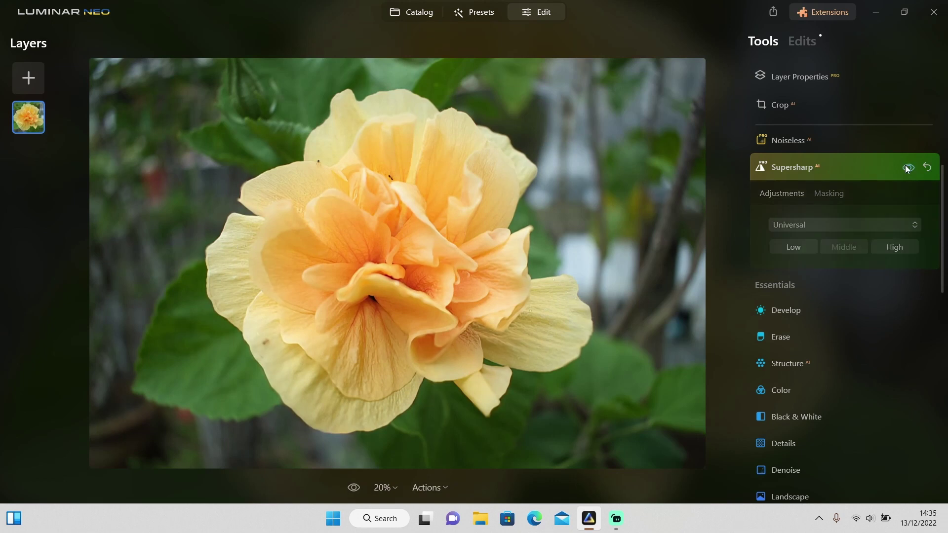
pyautogui.click(908, 168)
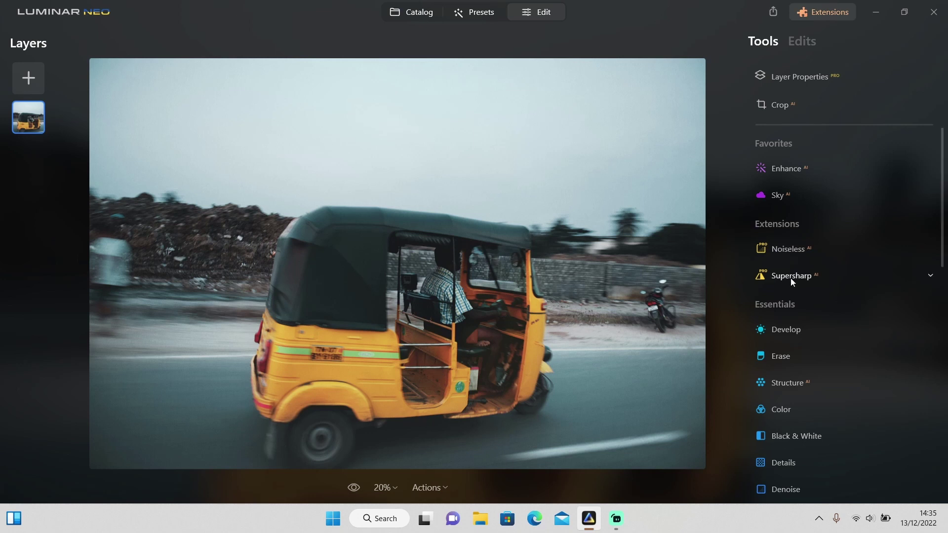
# Mask Supersharp on the rickshaw photo with Mask AI's Transport option
pyautogui.click(791, 277)
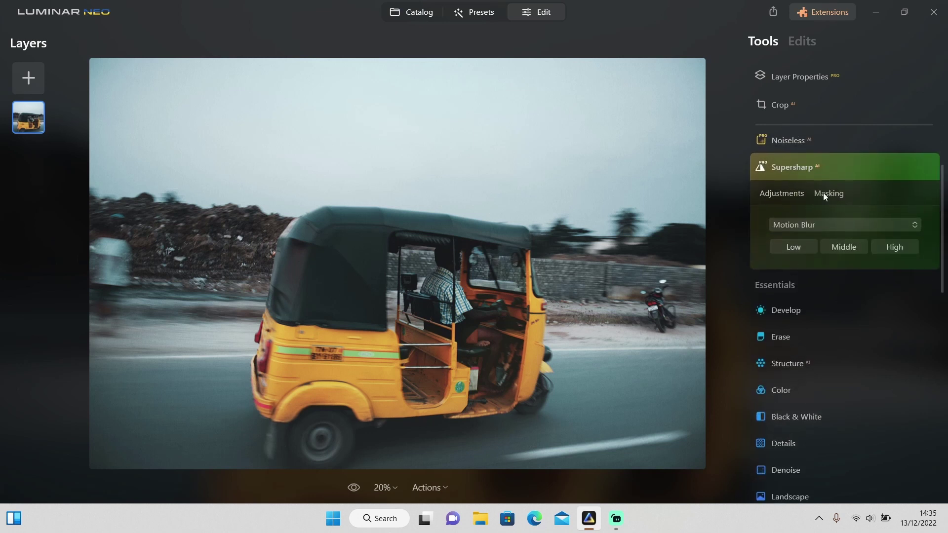
pyautogui.click(823, 193)
pyautogui.click(792, 273)
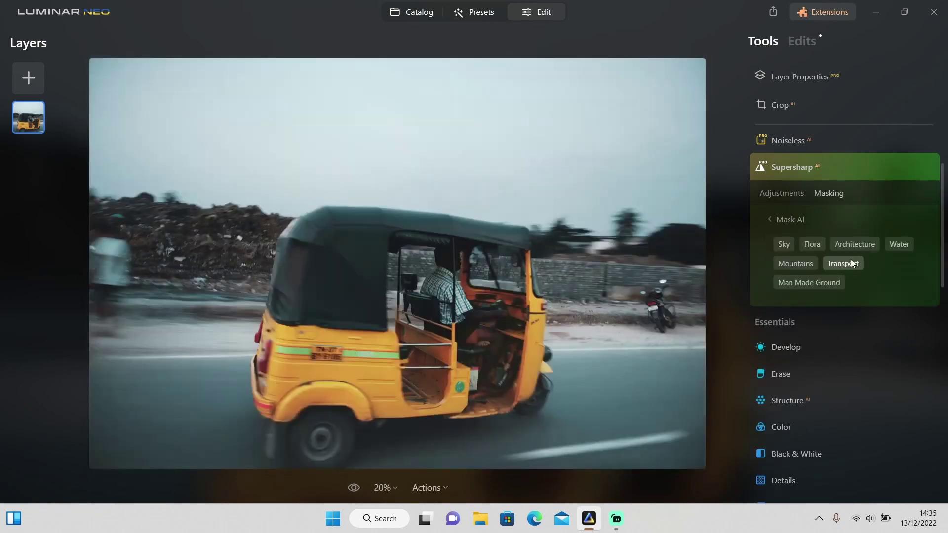
pyautogui.click(853, 264)
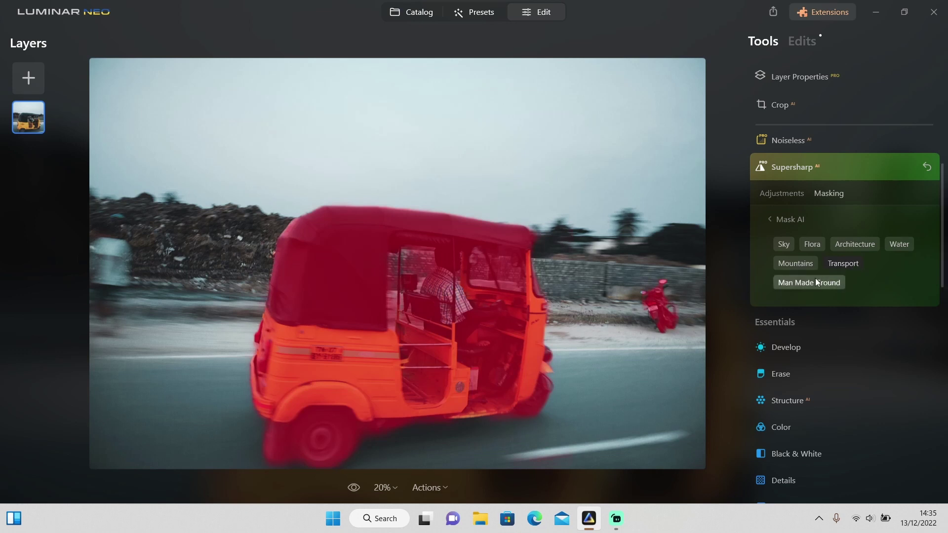
# Keep Supersharp in Motion Blur mode and apply Middle strength
pyautogui.click(792, 199)
pyautogui.click(800, 226)
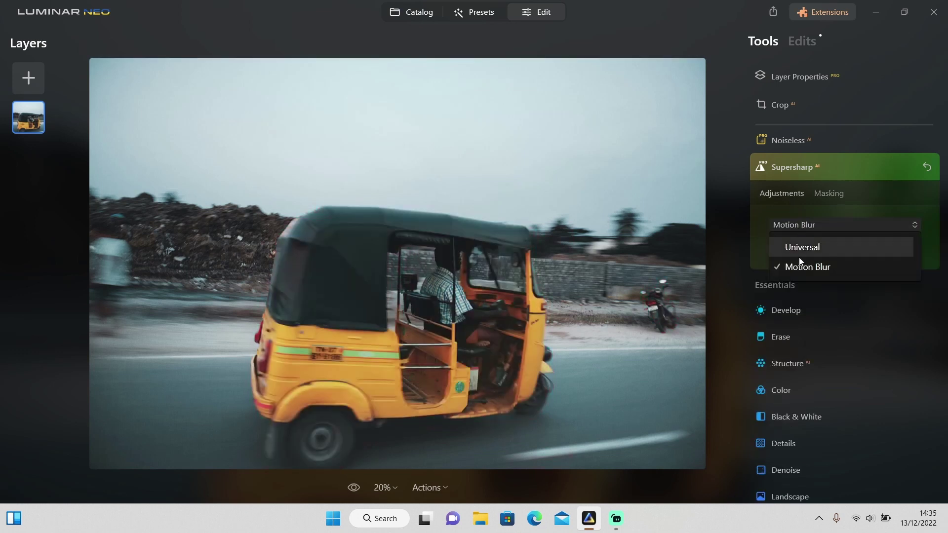
pyautogui.click(799, 265)
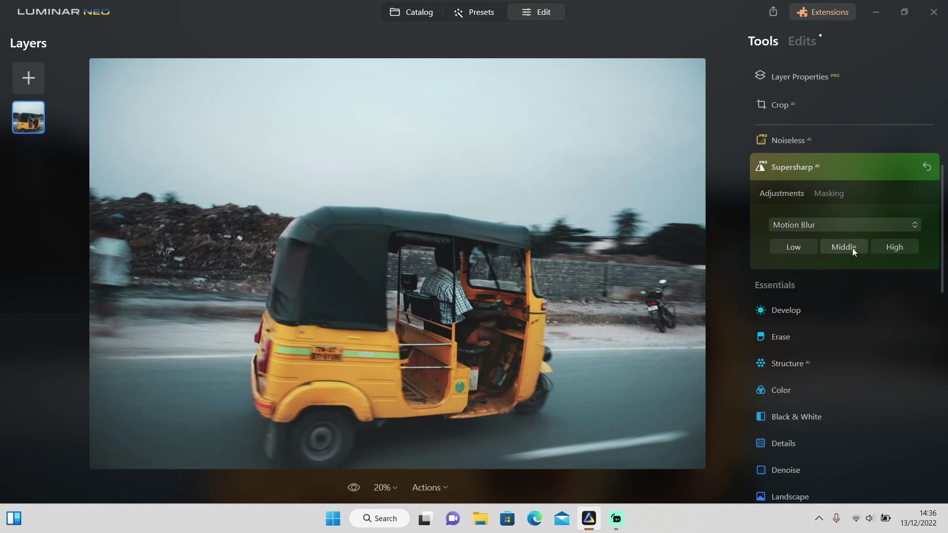
pyautogui.click(858, 248)
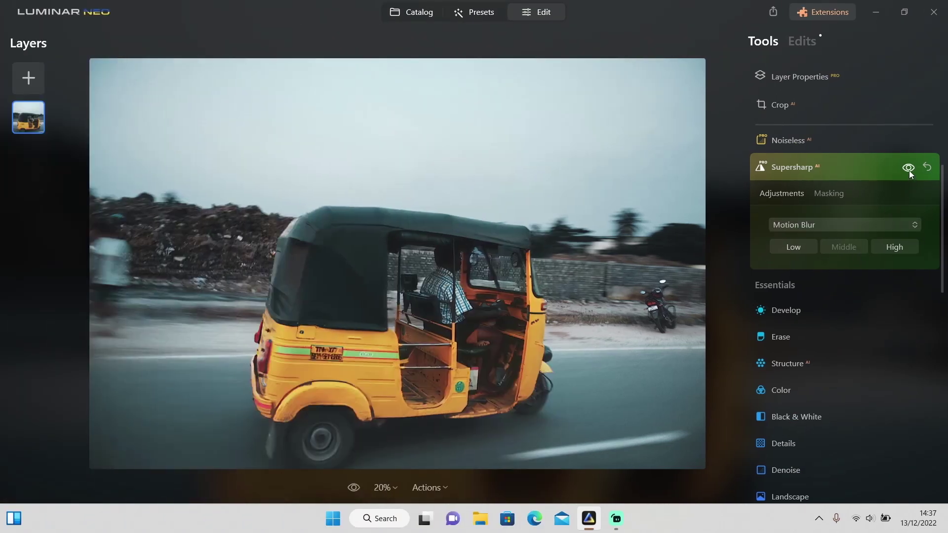
pyautogui.click(909, 168)
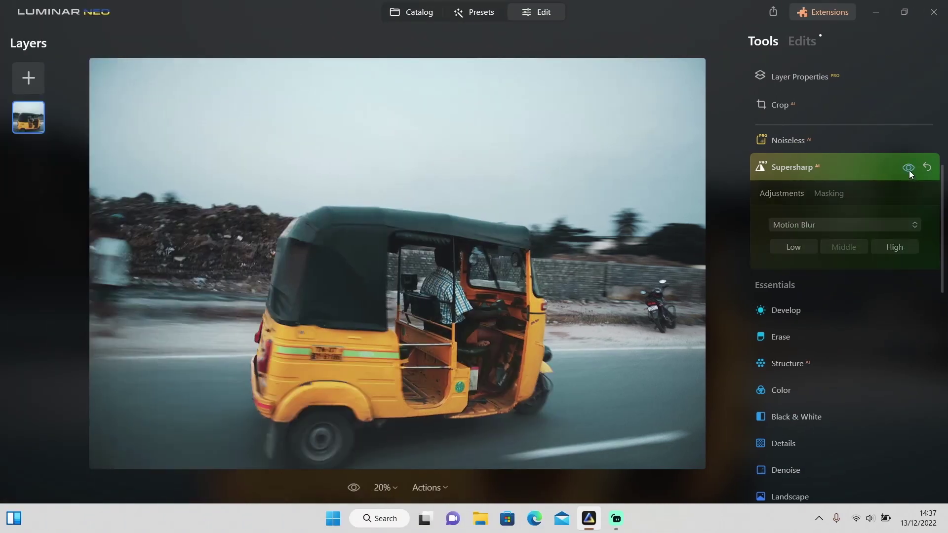
pyautogui.click(908, 170)
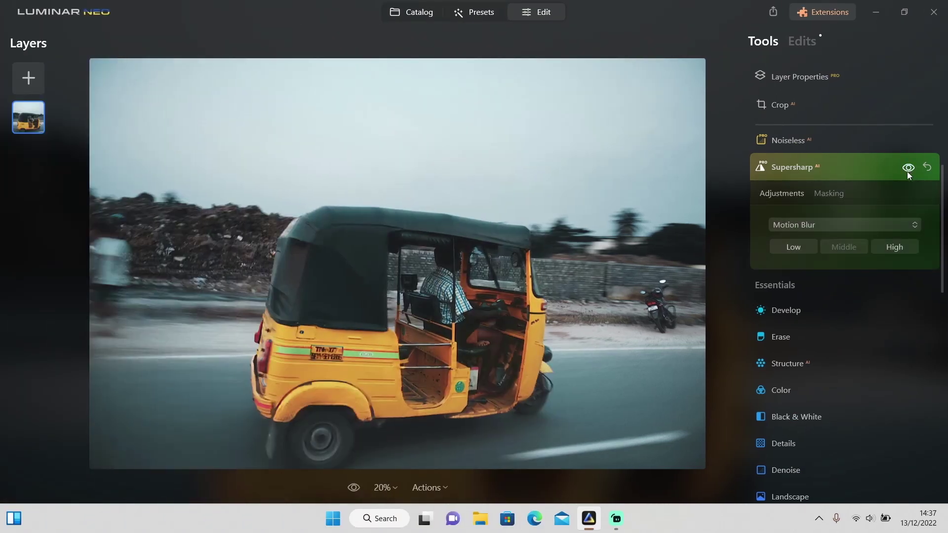
pyautogui.scroll(2, 262, 390)
pyautogui.scroll(1, 262, 390)
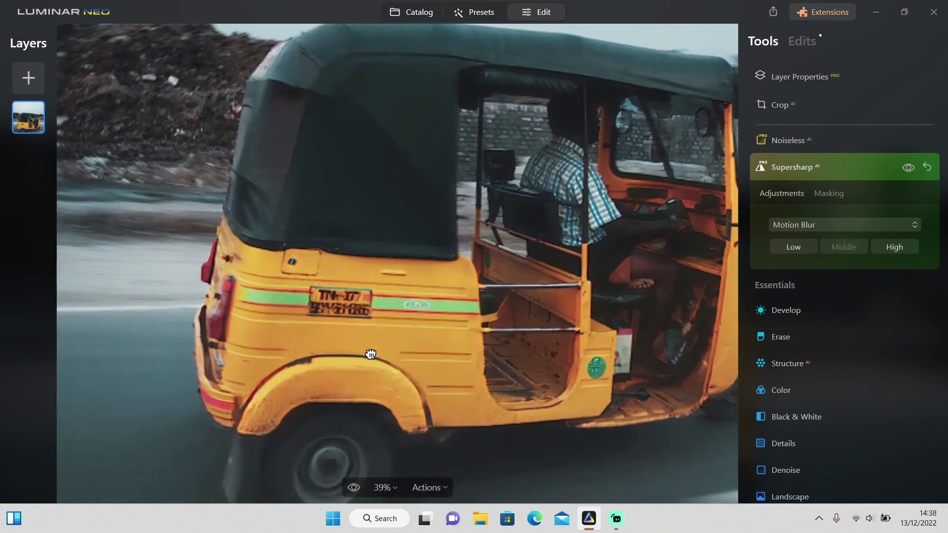
pyautogui.scroll(2, 327, 338)
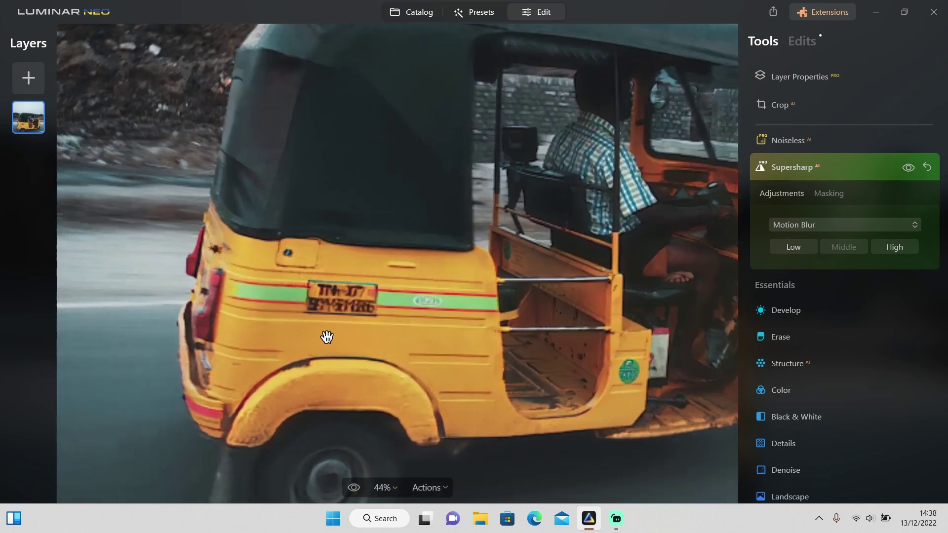
pyautogui.click(910, 168)
pyautogui.click(910, 168)
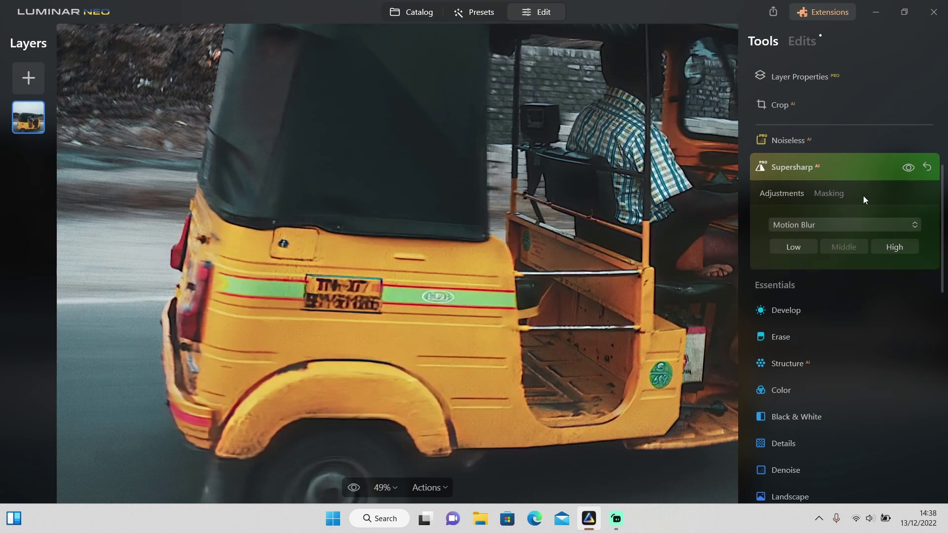
pyautogui.scroll(-3, 473, 362)
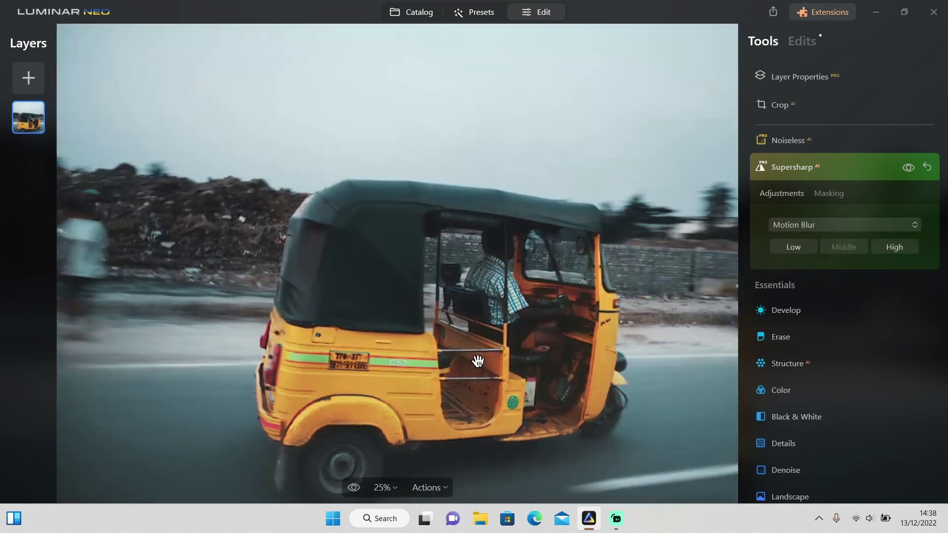
pyautogui.scroll(-1, 597, 357)
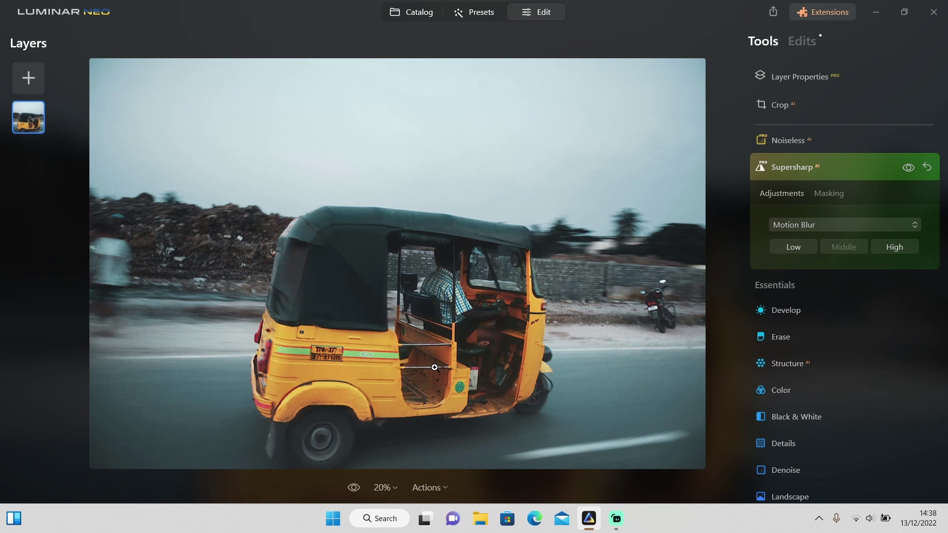
pyautogui.click(416, 14)
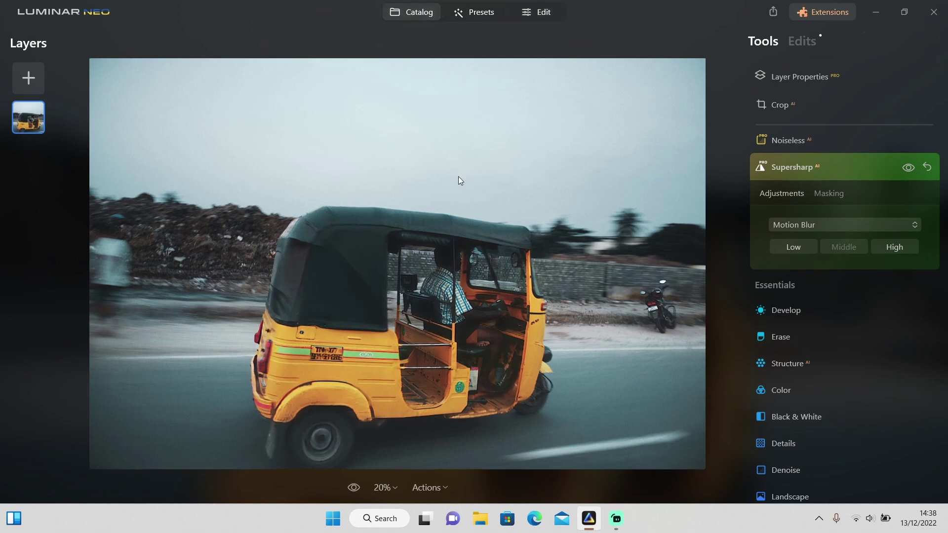
# Open the blurry yellow flower, apply Supersharp Universal at High, and compare before and after
pyautogui.scroll(-15, 499, 289)
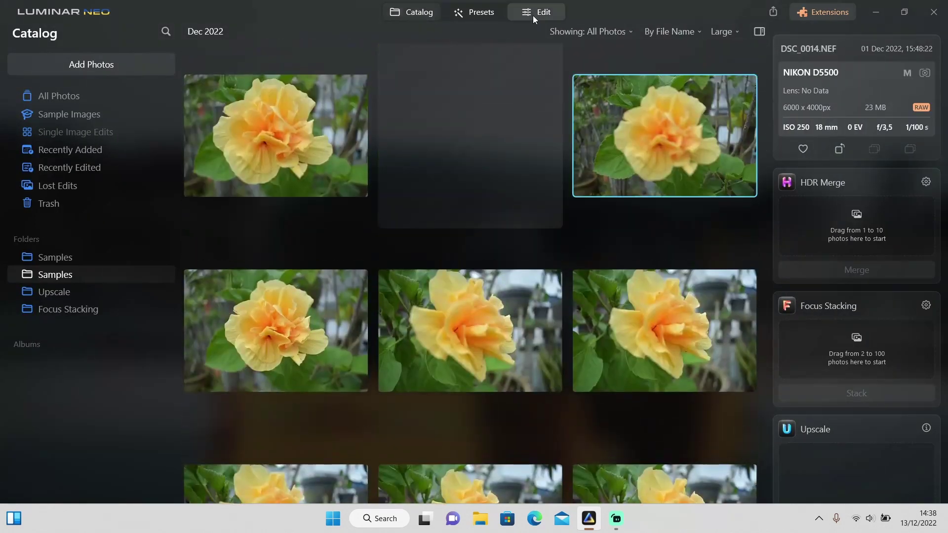
pyautogui.click(534, 15)
pyautogui.click(785, 274)
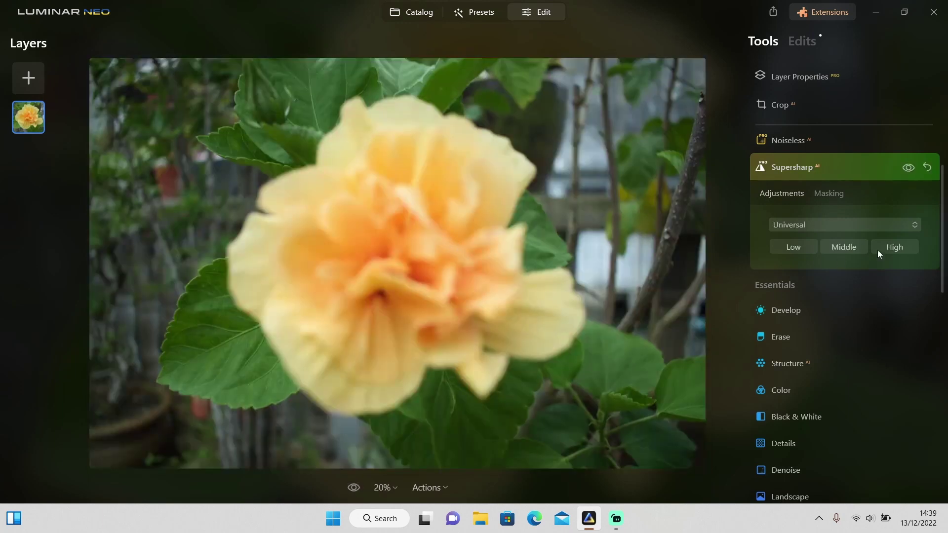
pyautogui.click(906, 248)
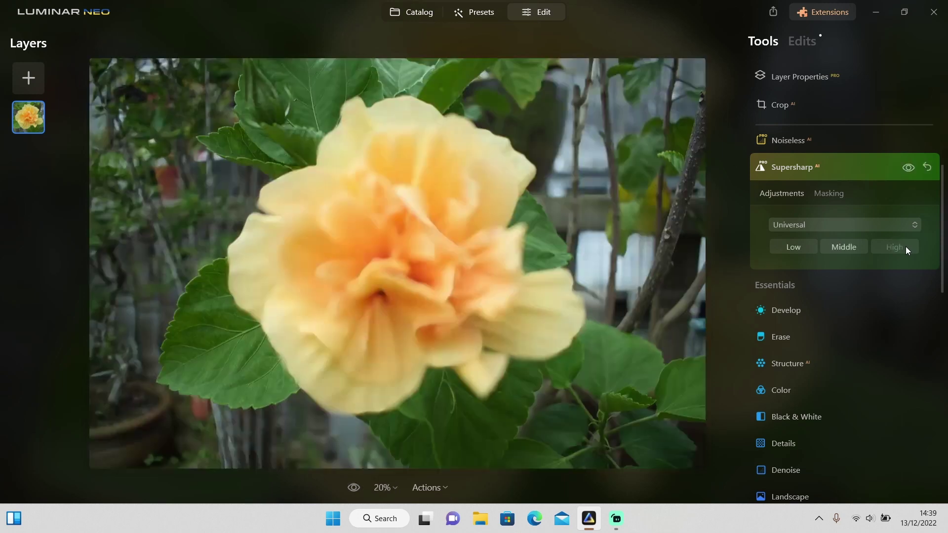
pyautogui.click(908, 169)
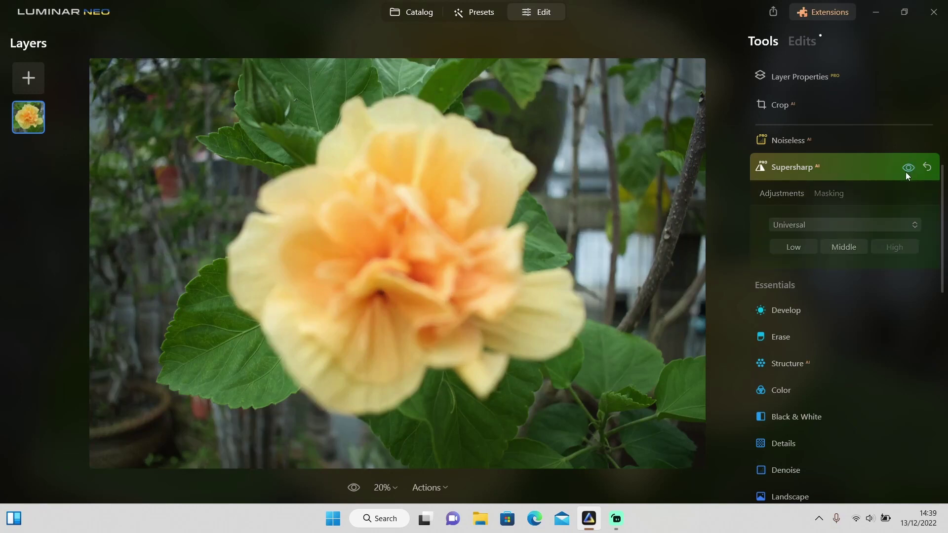
pyautogui.click(908, 168)
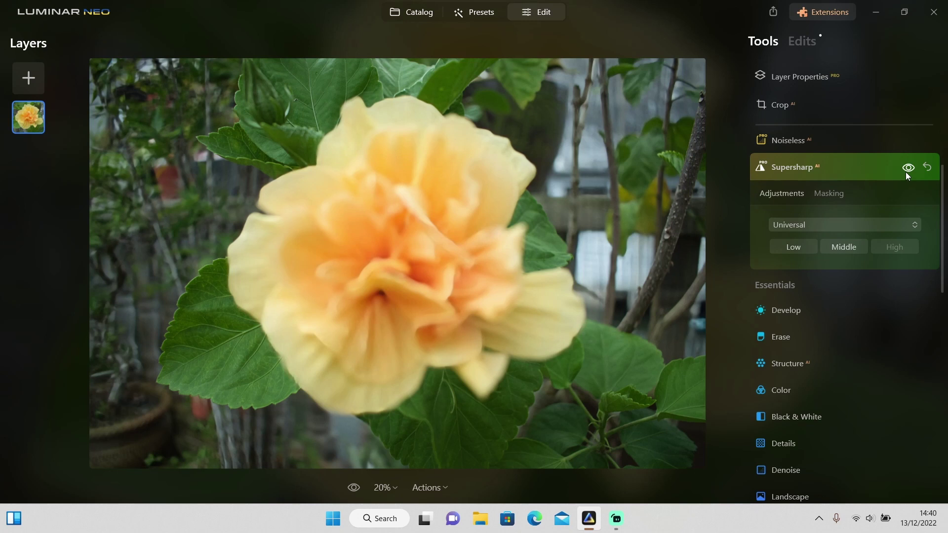
# Return to the catalog, find the auto-rickshaw street photo and reopen it for editing
pyautogui.click(412, 12)
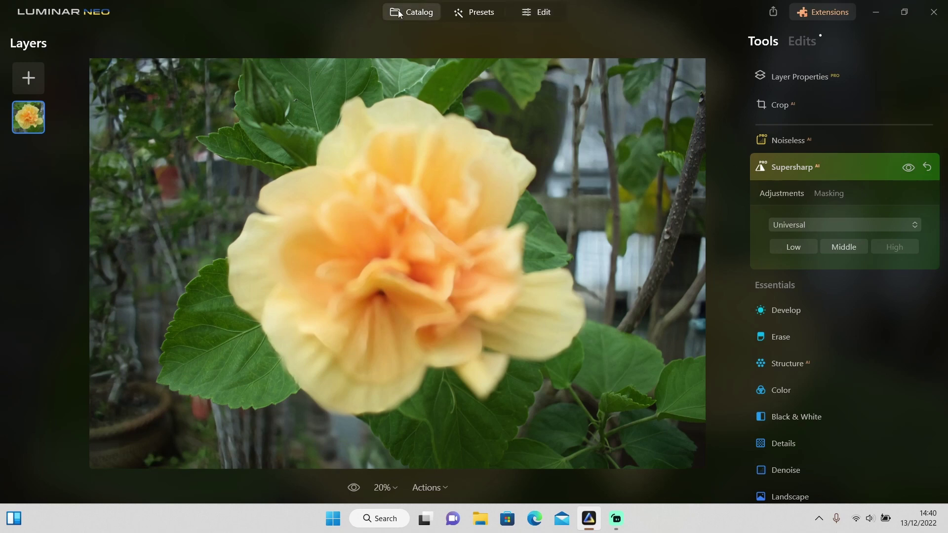
pyautogui.scroll(-15, 466, 247)
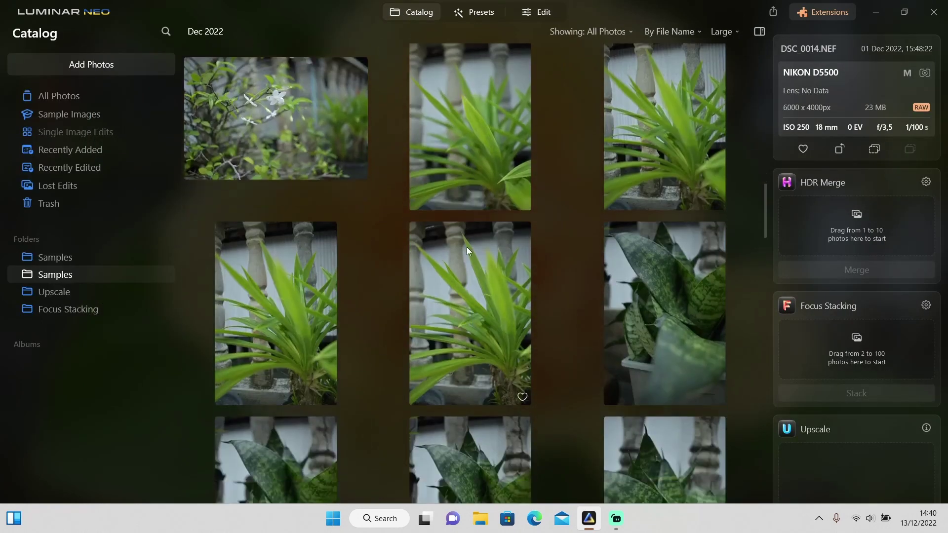
pyautogui.scroll(-10, 467, 247)
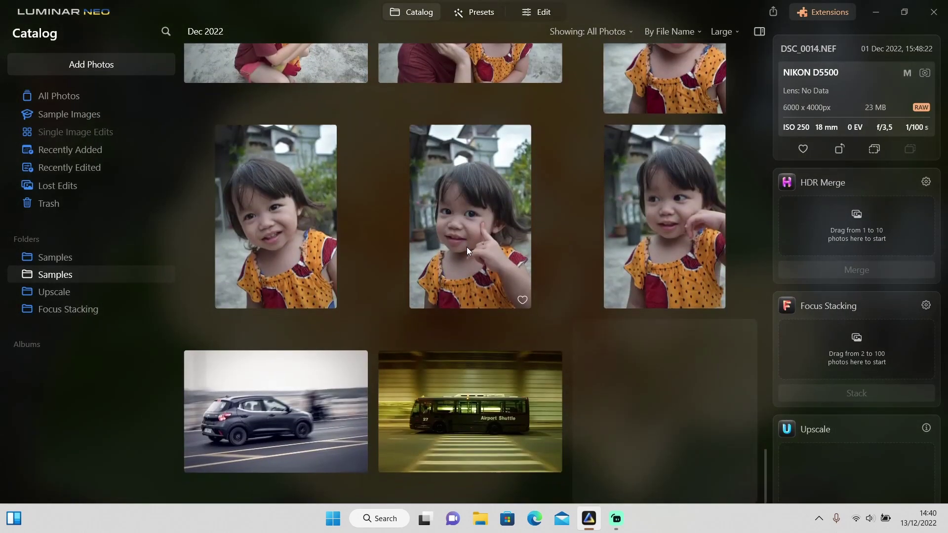
pyautogui.click(660, 414)
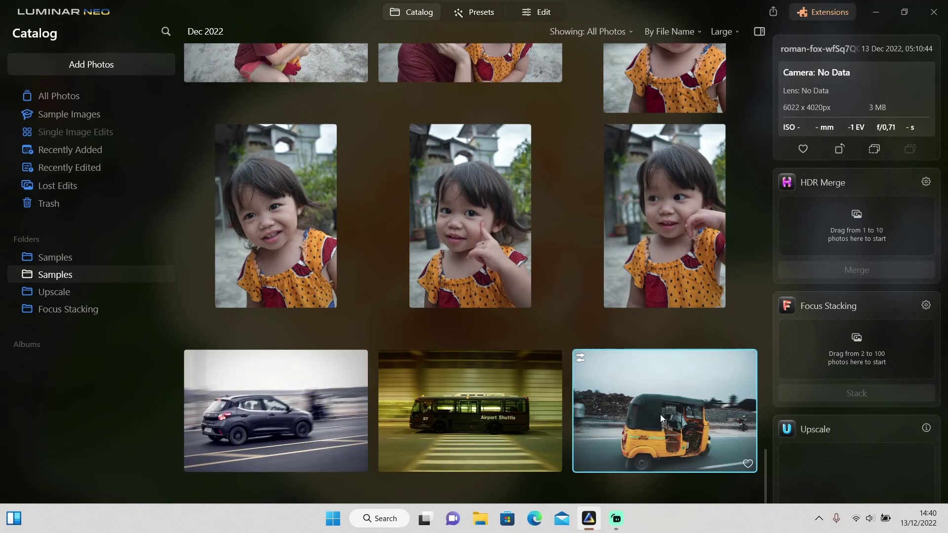
pyautogui.click(536, 14)
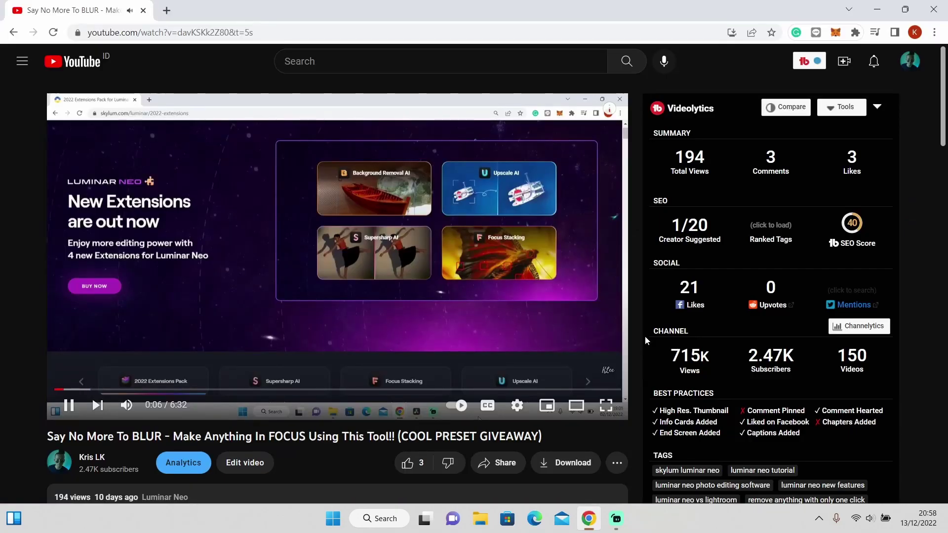
pyautogui.scroll(-10, 646, 337)
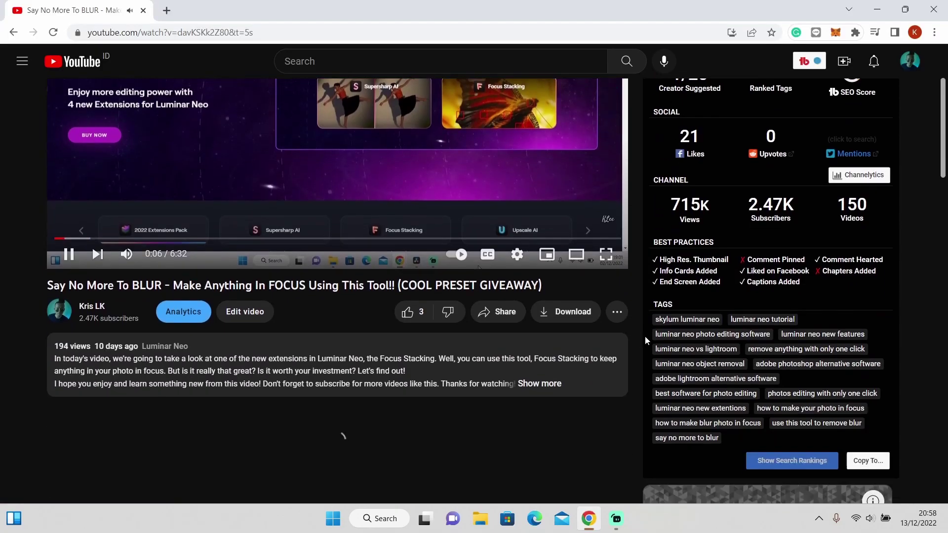